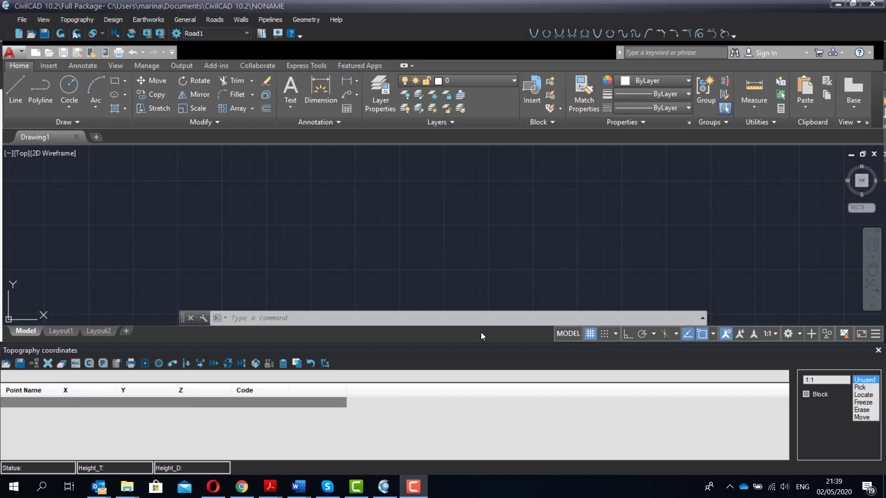
Step: Close the Topography coordinates table, then restore it with Topography > Coordinates
{"action": "left_click", "coordinate": [877, 350]}
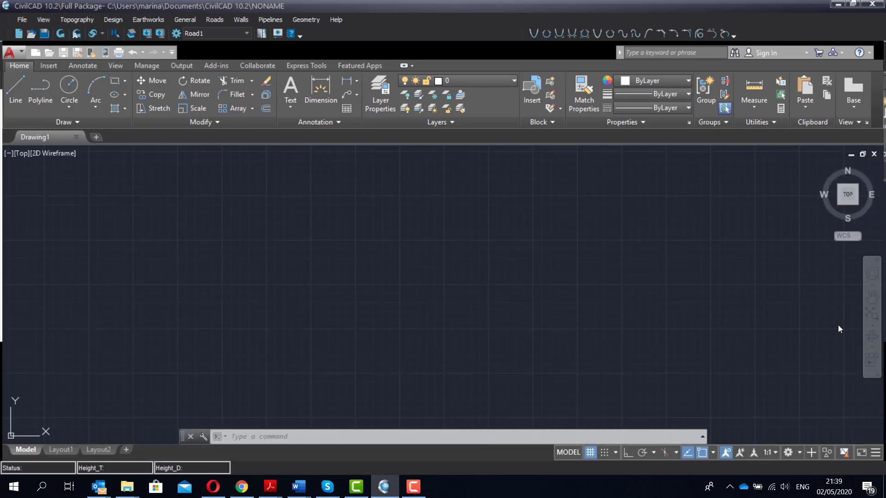
{"action": "left_click", "coordinate": [76, 20]}
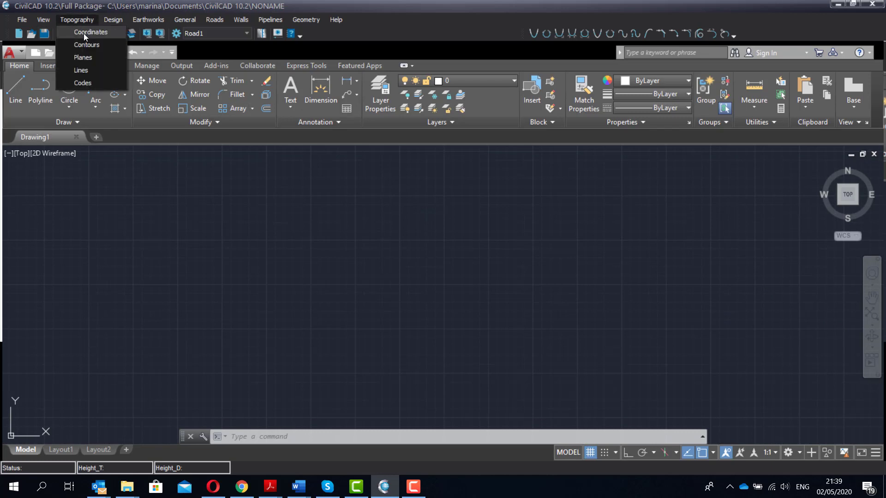
{"action": "left_click", "coordinate": [84, 33]}
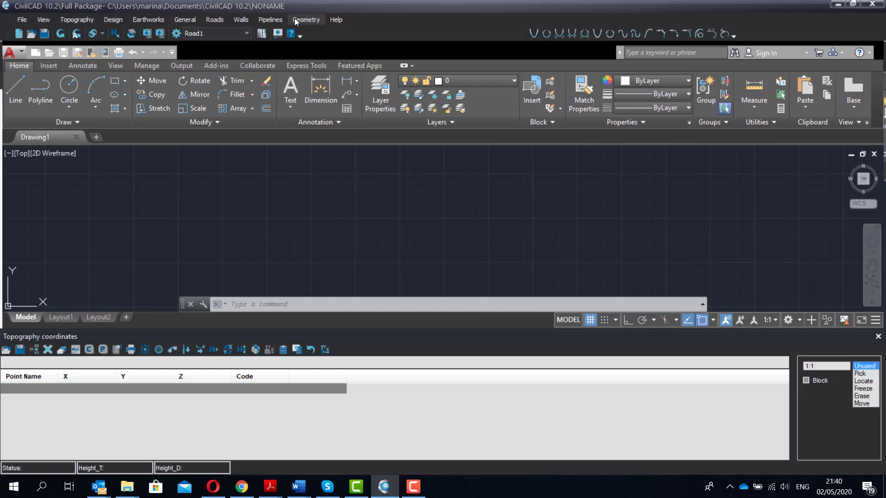
Step: Open the prototype project from the File menu
{"action": "left_click", "coordinate": [25, 18]}
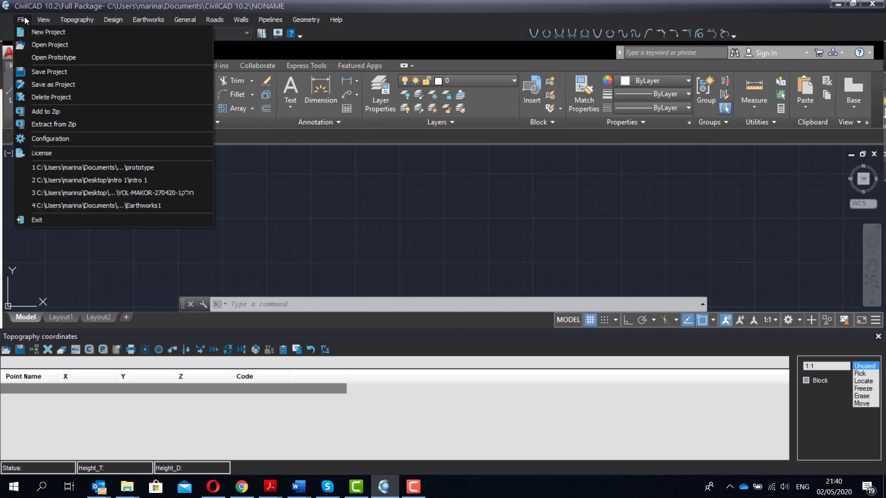
{"action": "left_click", "coordinate": [43, 58]}
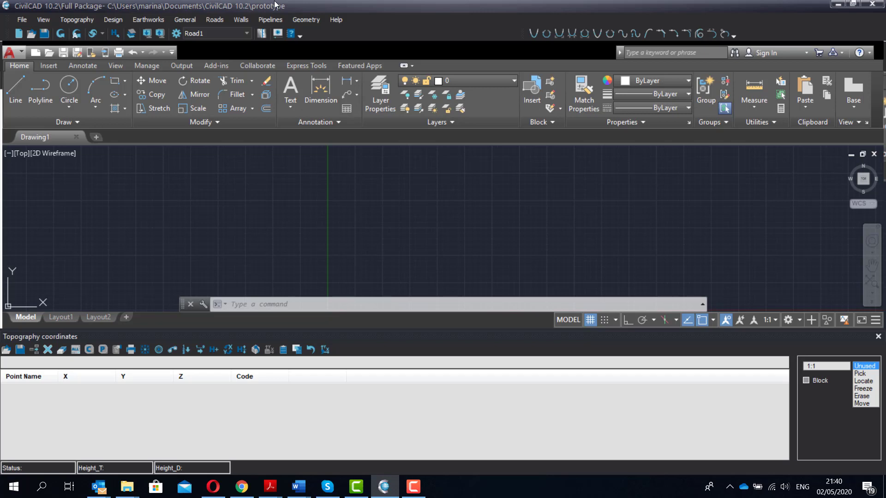
Step: In Configuration, set Auto launch to ZWCAD 2019/2020, keep English, and apply
{"action": "left_click", "coordinate": [176, 34]}
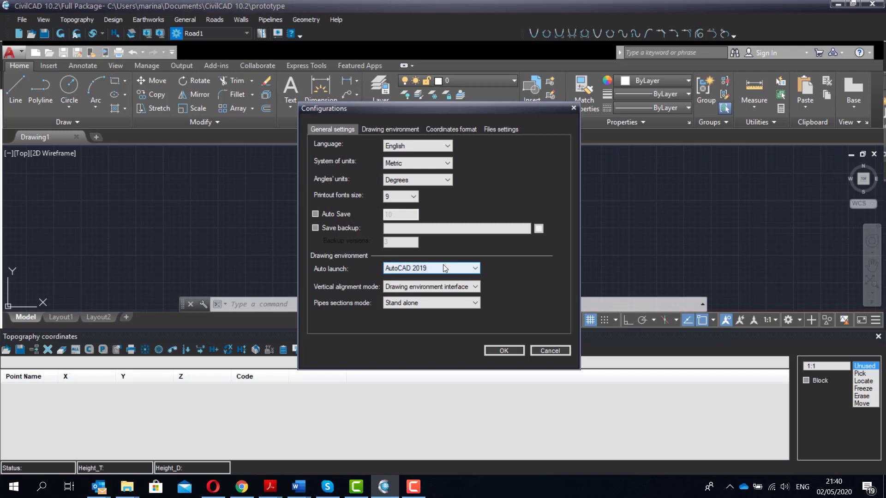
{"action": "left_click", "coordinate": [460, 269]}
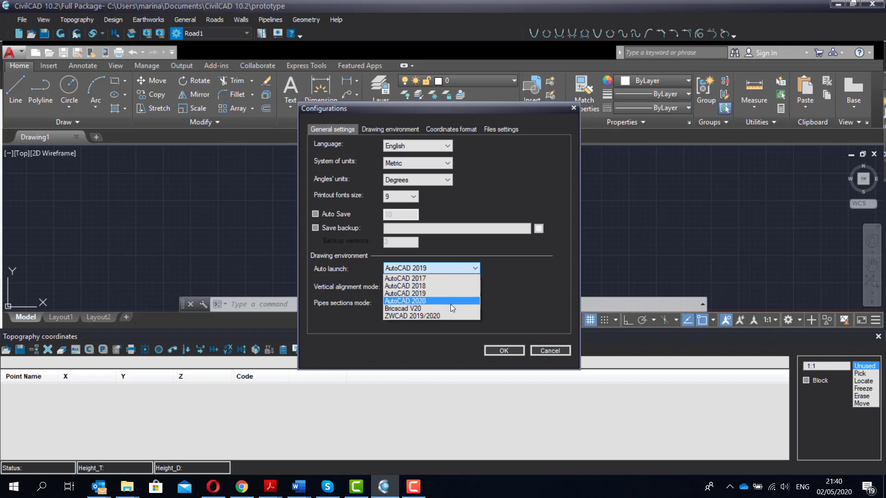
{"action": "left_click", "coordinate": [408, 317]}
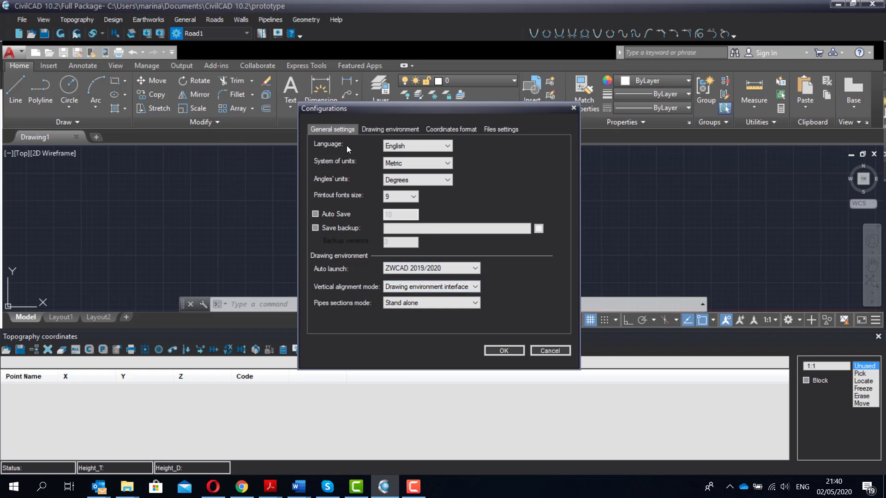
{"action": "left_click", "coordinate": [450, 145]}
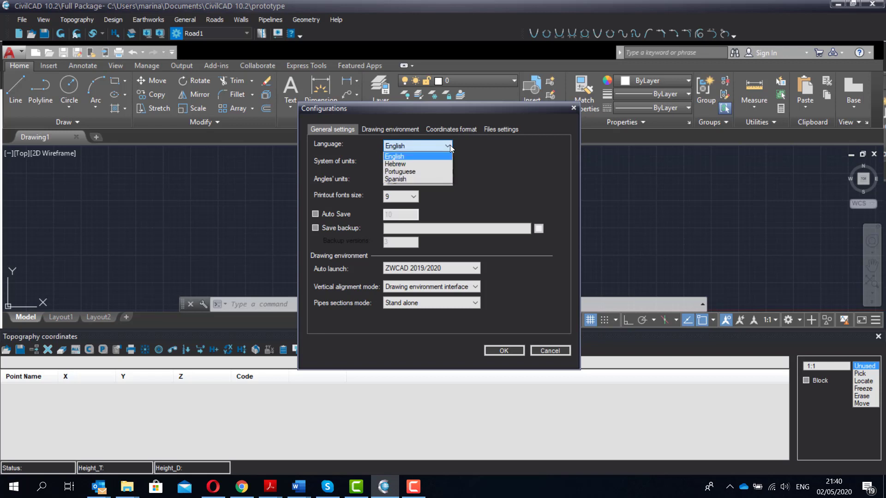
{"action": "left_click", "coordinate": [449, 145]}
{"action": "left_click", "coordinate": [503, 352]}
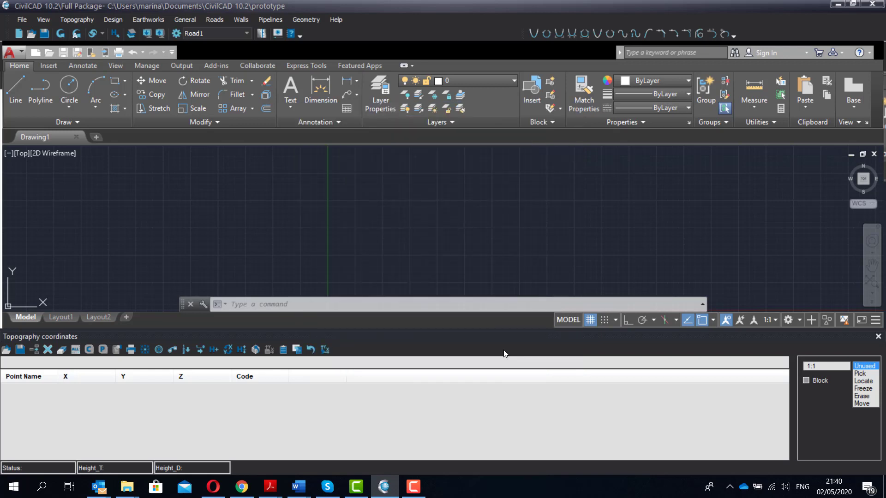
{"action": "left_click", "coordinate": [184, 20]}
{"action": "left_click", "coordinate": [191, 31]}
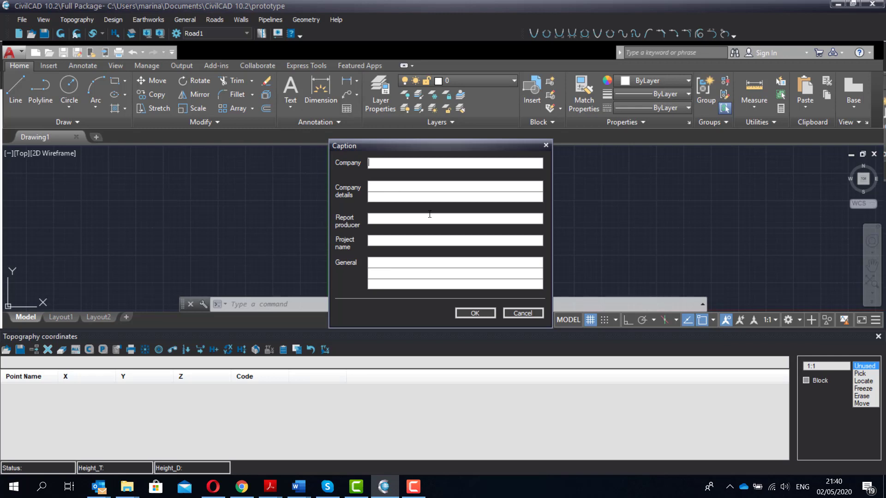
{"action": "left_click", "coordinate": [476, 312]}
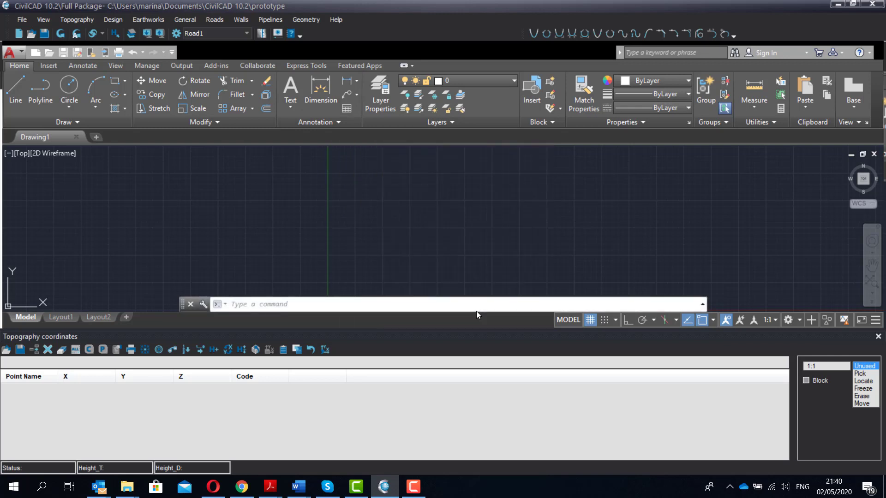
Step: Start a Road1\1 horizontal alignment and confirm its options with sections every 20
{"action": "left_click", "coordinate": [214, 20]}
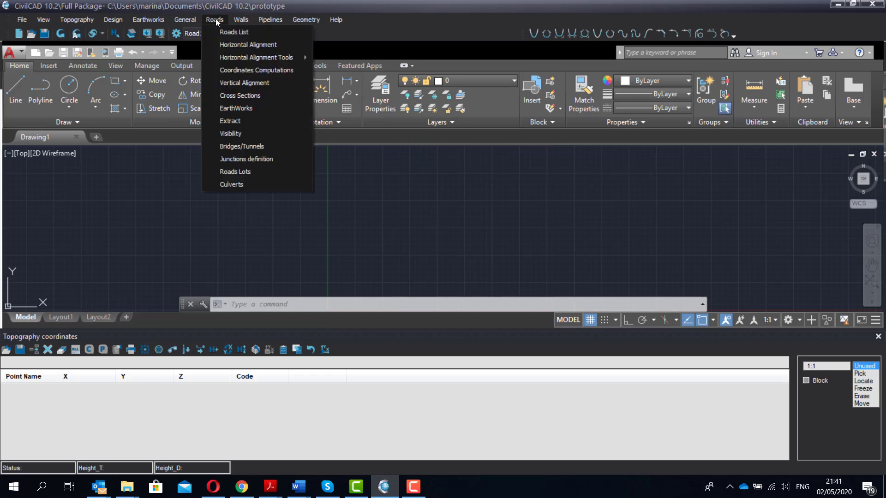
{"action": "left_click", "coordinate": [227, 44]}
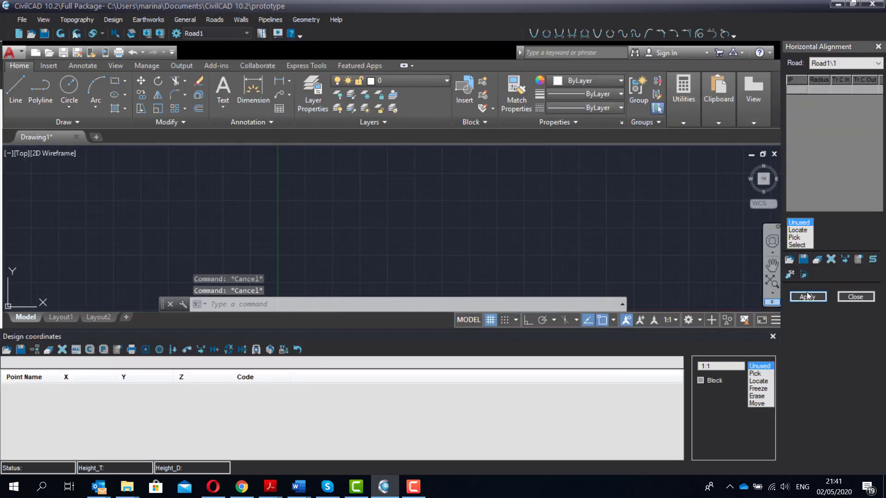
{"action": "left_click", "coordinate": [858, 259]}
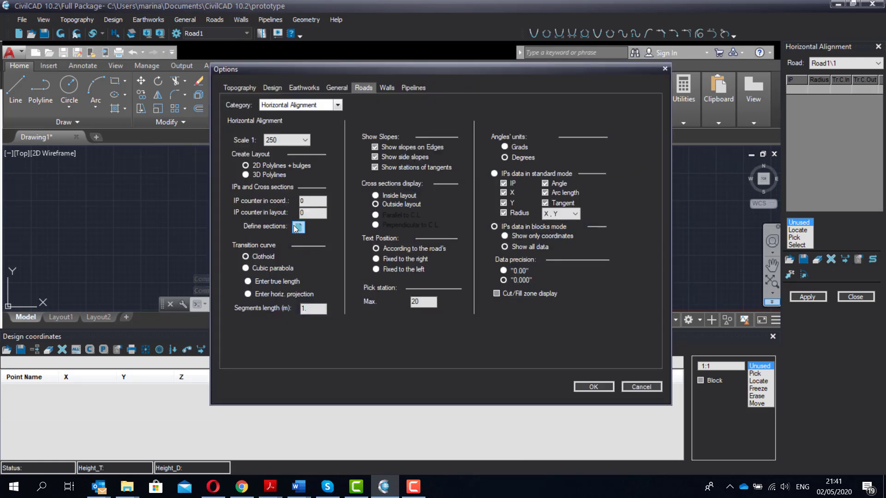
{"action": "left_click", "coordinate": [298, 226]}
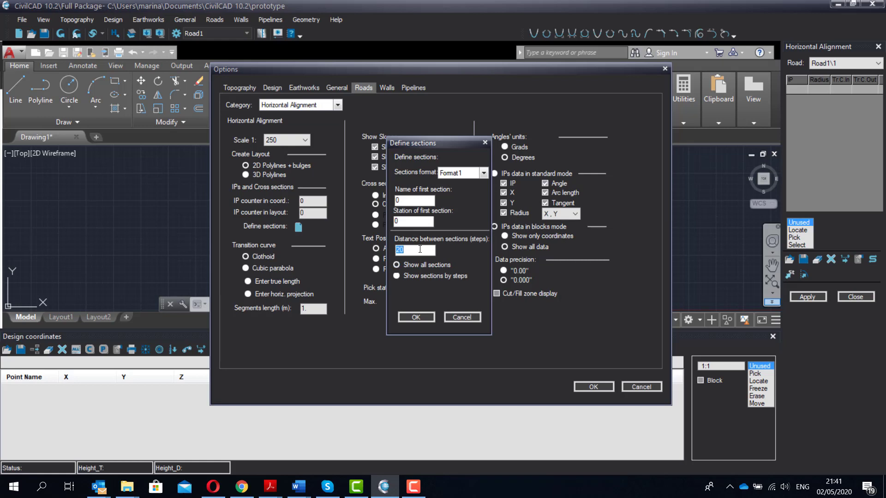
{"action": "left_click", "coordinate": [416, 317]}
{"action": "left_click", "coordinate": [594, 387]}
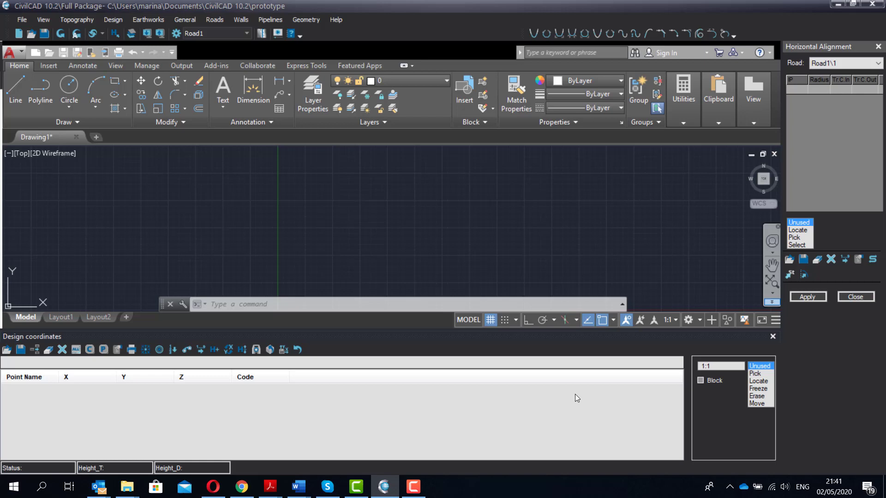
Step: Exit CivilCAD, saving the prototype project and discarding changes to Drawing1.dwg
{"action": "left_click", "coordinate": [872, 3]}
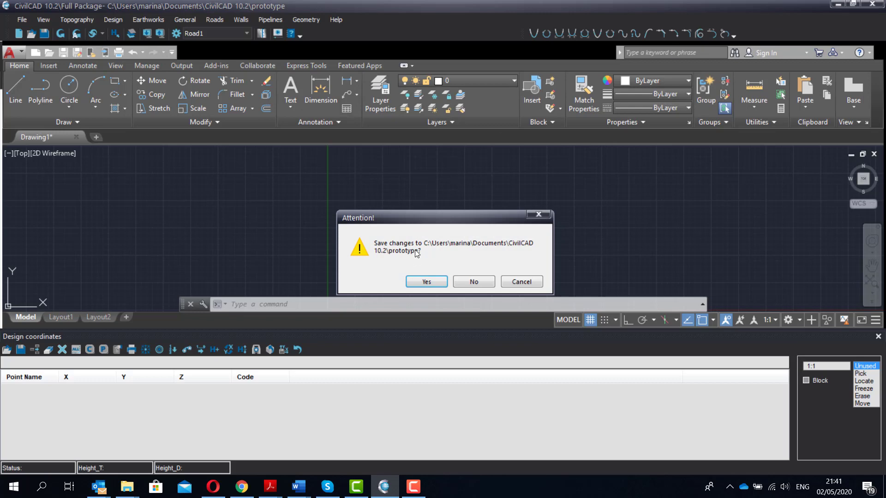
{"action": "left_click", "coordinate": [425, 281]}
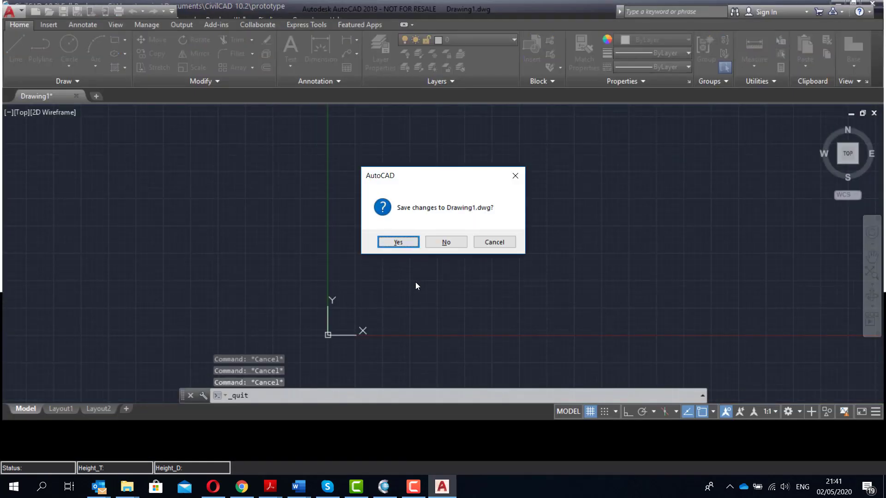
{"action": "left_click", "coordinate": [450, 245]}
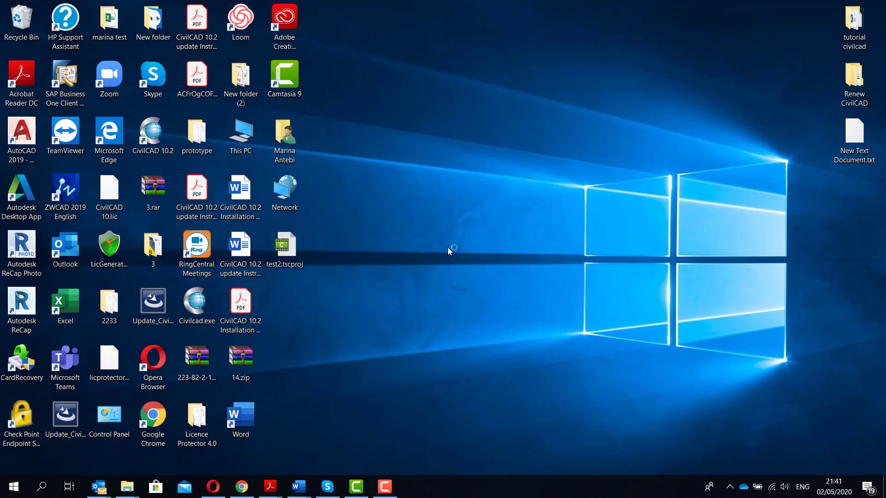
Step: Start CivilCAD 10.2 from its desktop shortcut so it runs inside ZWCAD 2019
{"action": "left_click", "coordinate": [148, 133]}
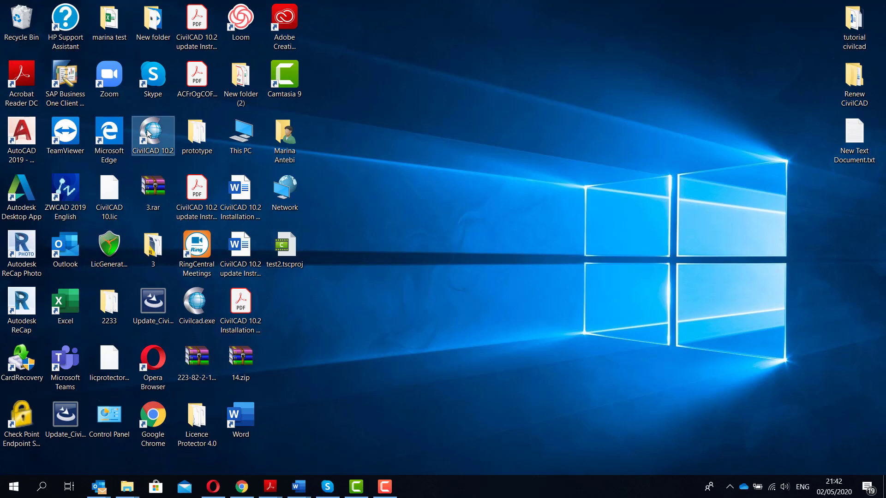
{"action": "double_click", "coordinate": [148, 134]}
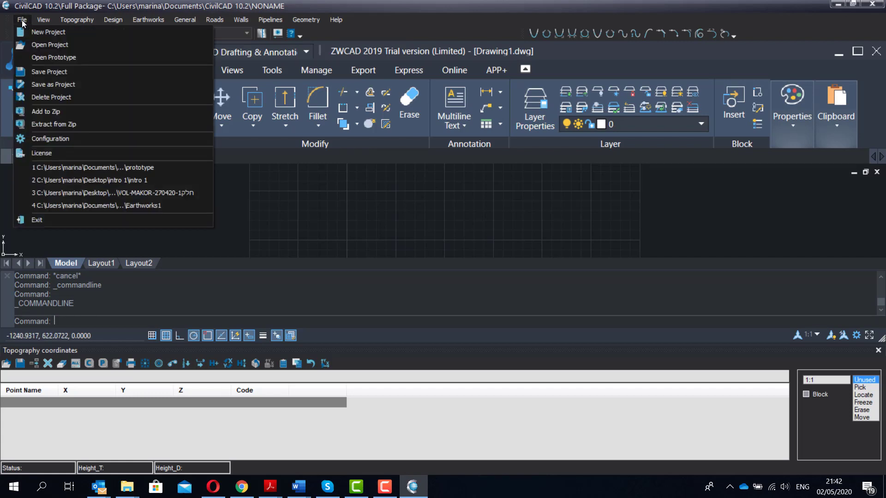
Step: Start a new project, discarding the unnamed one, and browse to the Desktop
{"action": "left_click", "coordinate": [37, 33]}
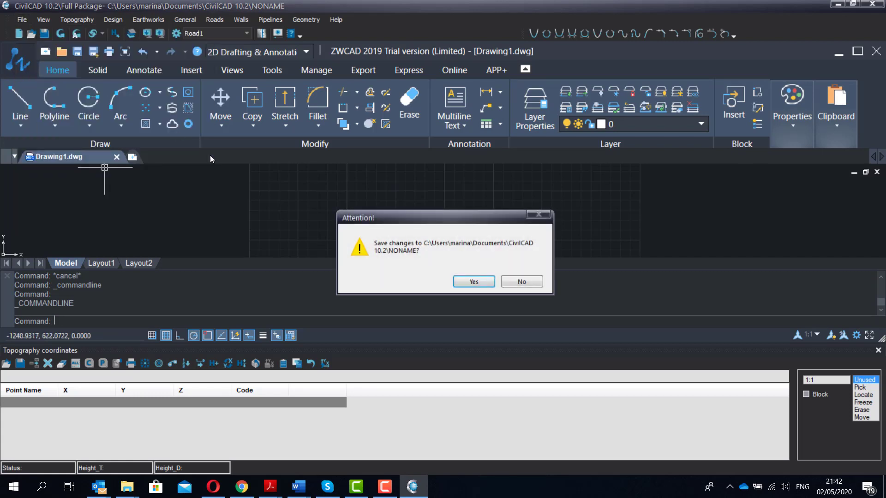
{"action": "left_click", "coordinate": [520, 281]}
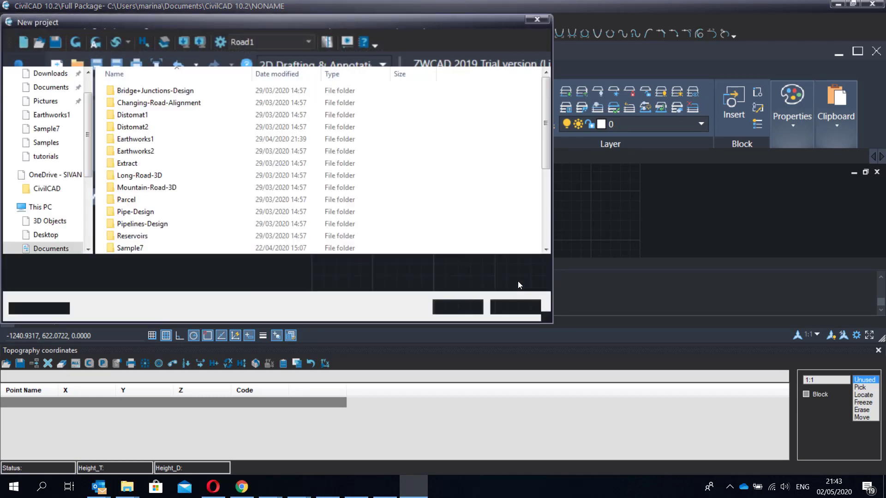
{"action": "scroll", "coordinate": [65, 94], "scroll_direction": "up", "scroll_amount": 1}
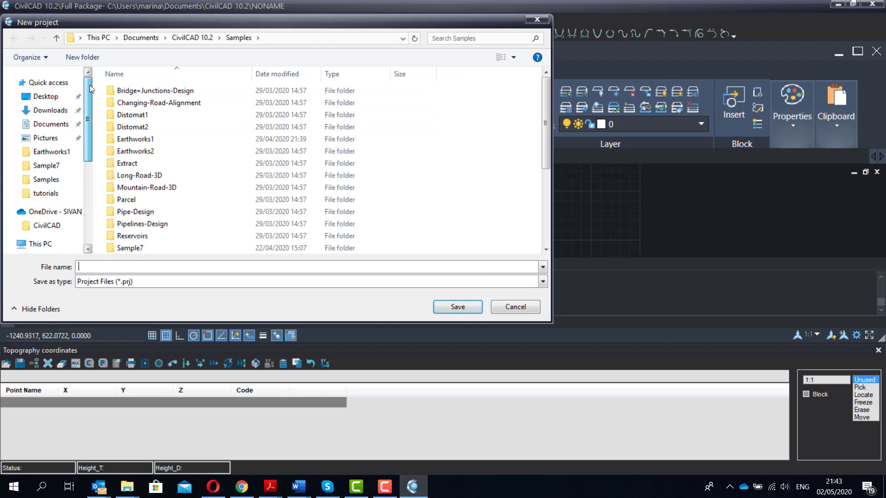
{"action": "left_click", "coordinate": [63, 97]}
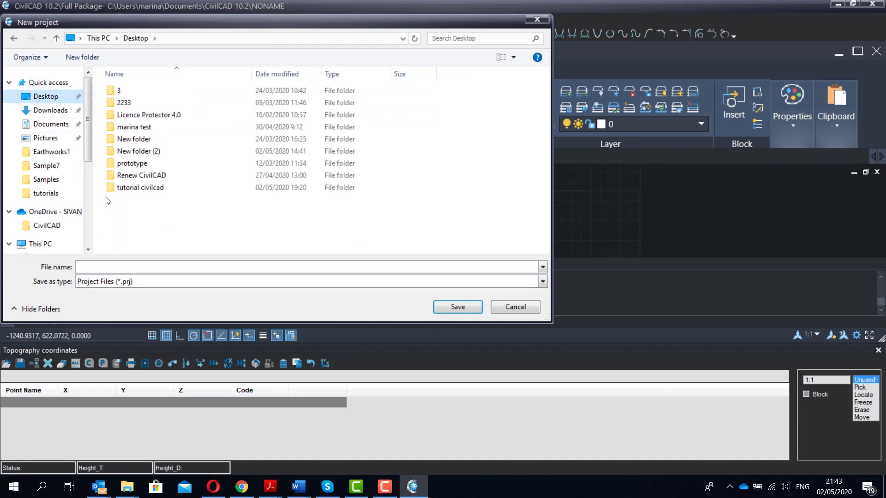
Step: Create a Desktop folder named intro 1 and enter intro 1 as the project name inside it
{"action": "right_click", "coordinate": [128, 203]}
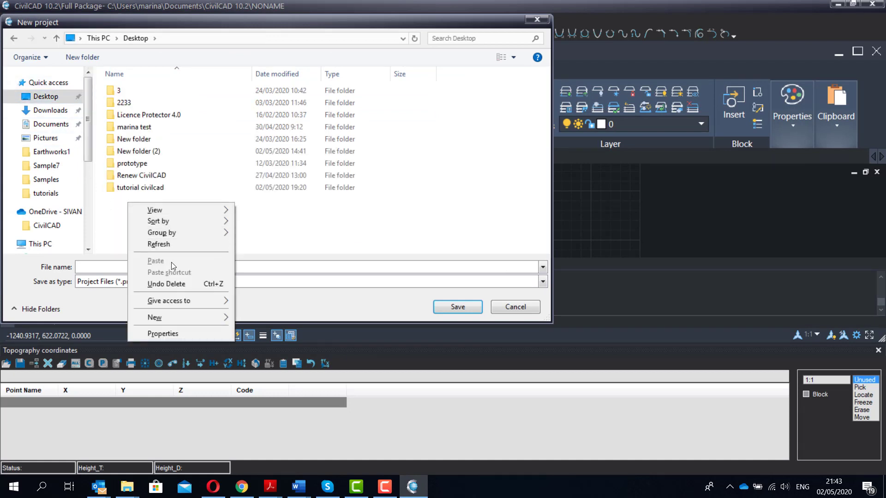
{"action": "mouse_move", "coordinate": [159, 318]}
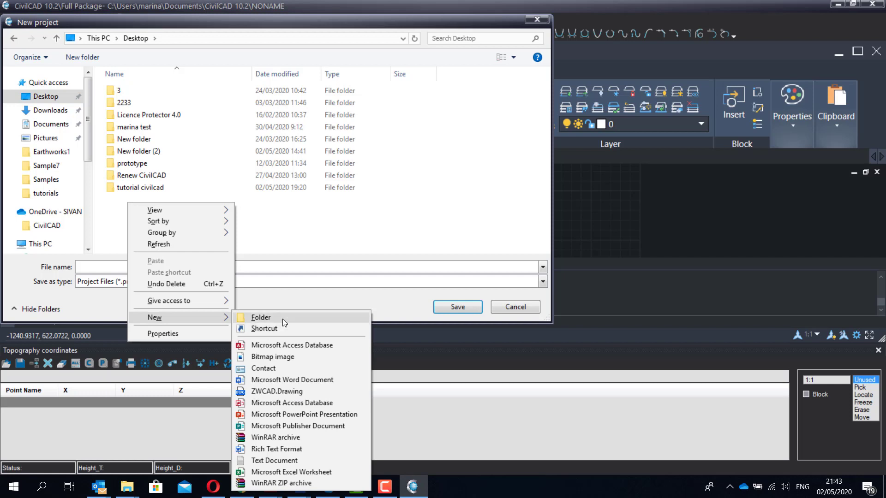
{"action": "left_click", "coordinate": [282, 320]}
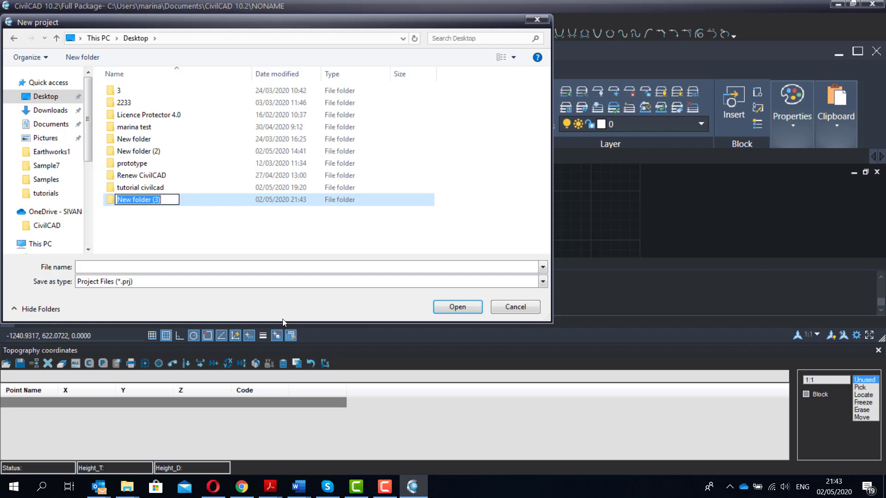
{"action": "type", "text": "int"}
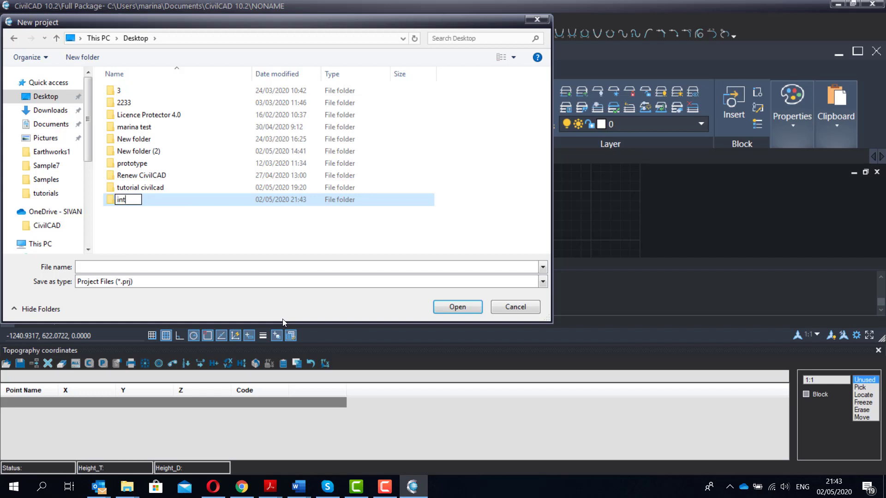
{"action": "type", "text": "ro 1"}
{"action": "key", "text": "Return"}
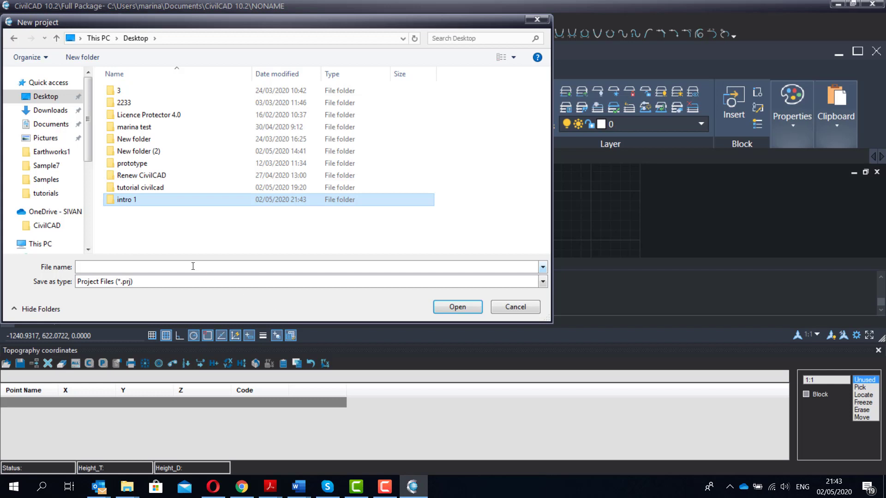
{"action": "double_click", "coordinate": [143, 196]}
{"action": "left_click", "coordinate": [87, 264]}
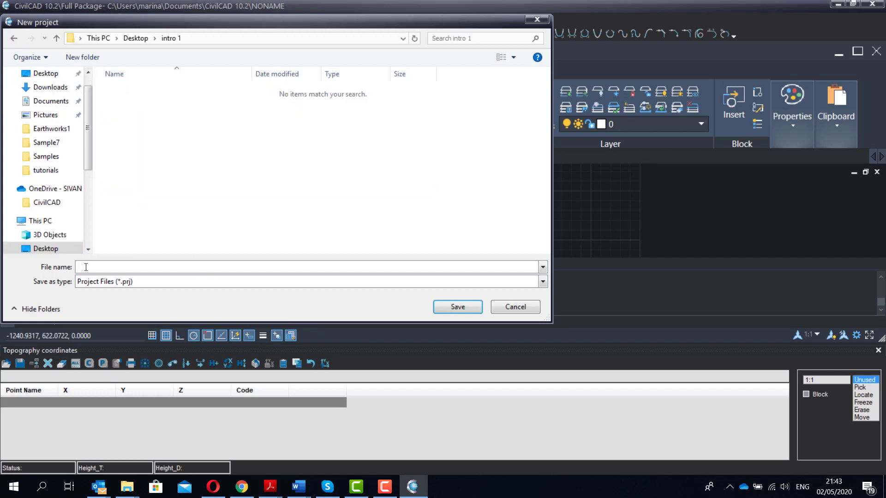
{"action": "type", "text": "intro 1"}
Step: Save the intro 1 project and discard the unsaved Drawing1.dwg changes
{"action": "left_click", "coordinate": [453, 308]}
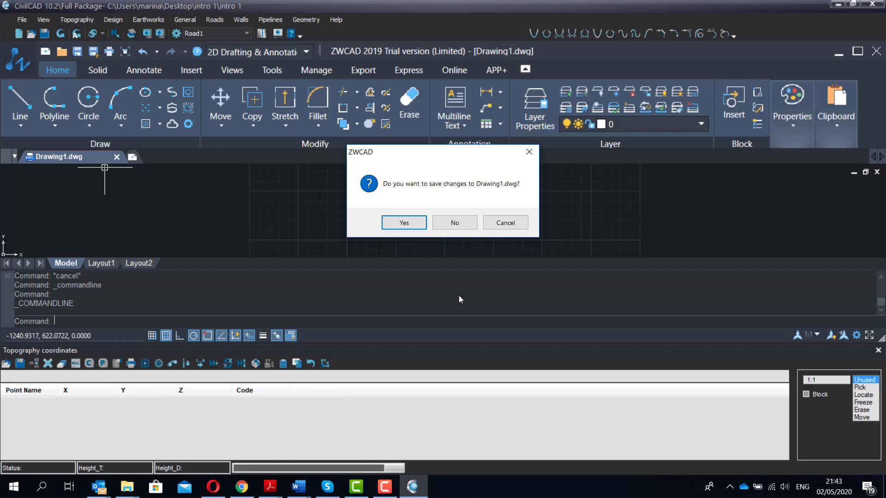
{"action": "left_click", "coordinate": [453, 226]}
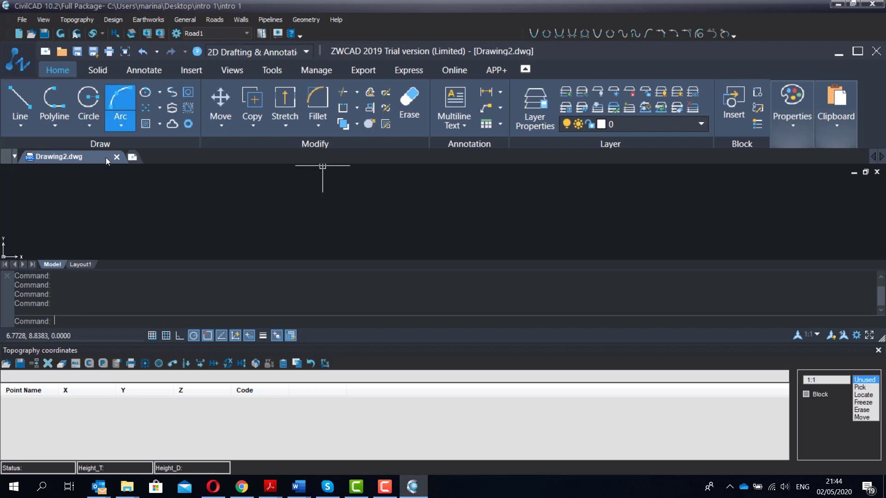
Step: Start loading from a text file, filtered to Text Files (*.txt), in Documents\CivilCAD 10.2\Samples
{"action": "left_click", "coordinate": [5, 364]}
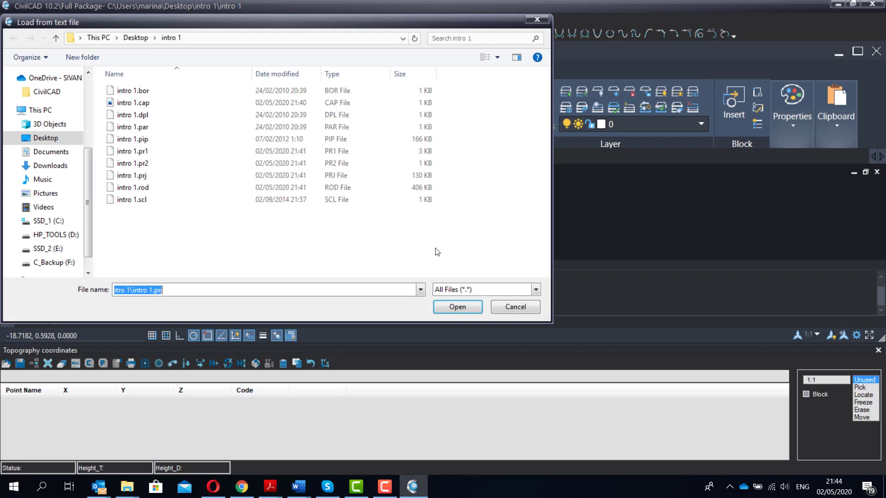
{"action": "left_click", "coordinate": [536, 290]}
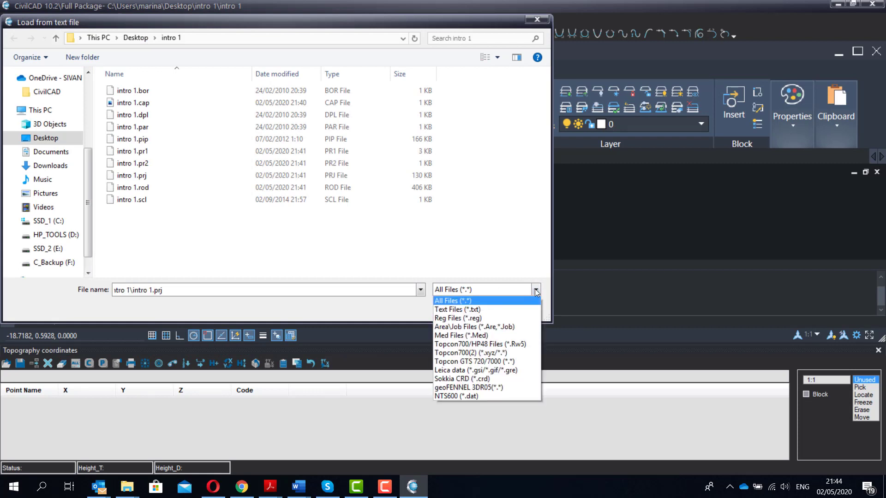
{"action": "left_click", "coordinate": [461, 309]}
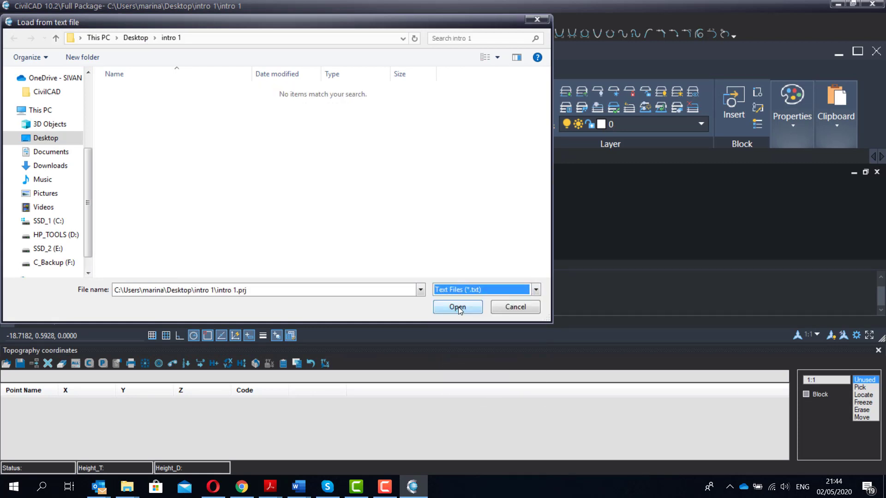
{"action": "left_click", "coordinate": [50, 152]}
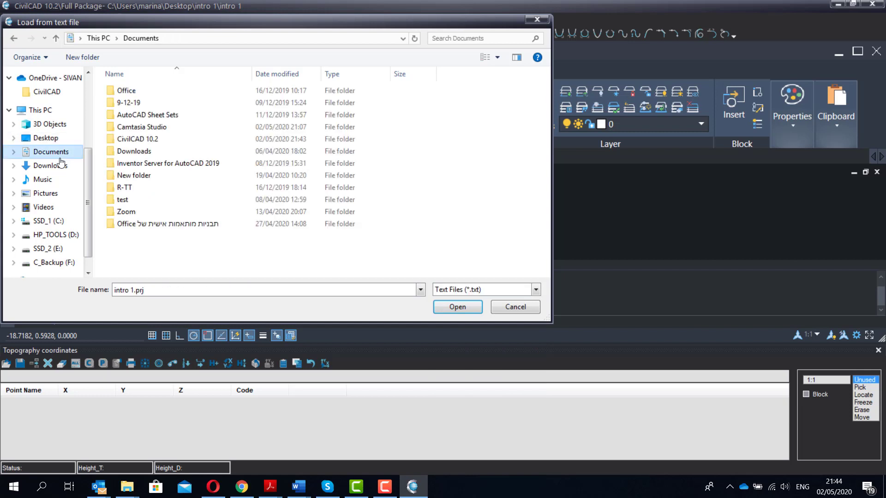
{"action": "double_click", "coordinate": [138, 140]}
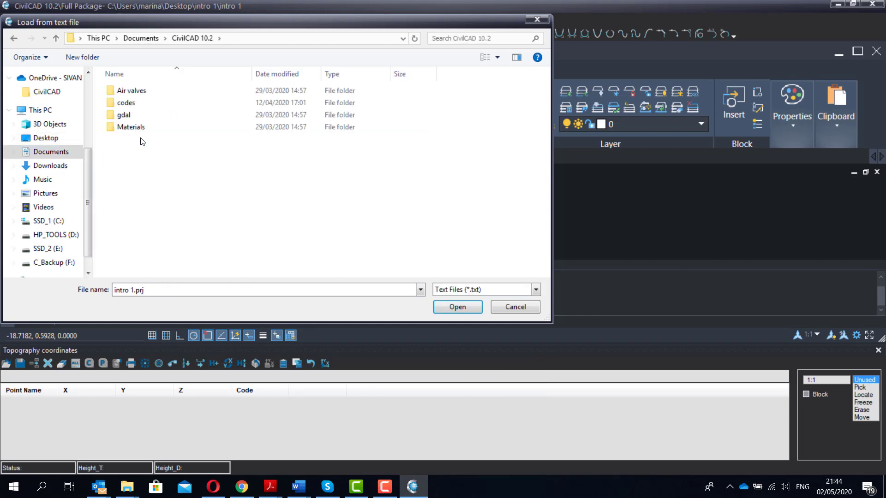
{"action": "double_click", "coordinate": [136, 164]}
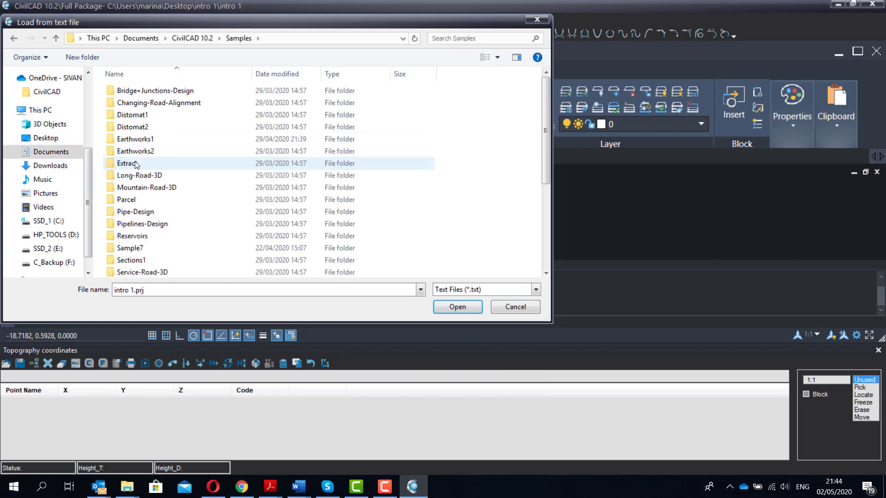
Step: Select Survey.txt and view its contents in Notepad
{"action": "scroll", "coordinate": [138, 180], "scroll_direction": "down", "scroll_amount": 4}
{"action": "left_click", "coordinate": [129, 274]}
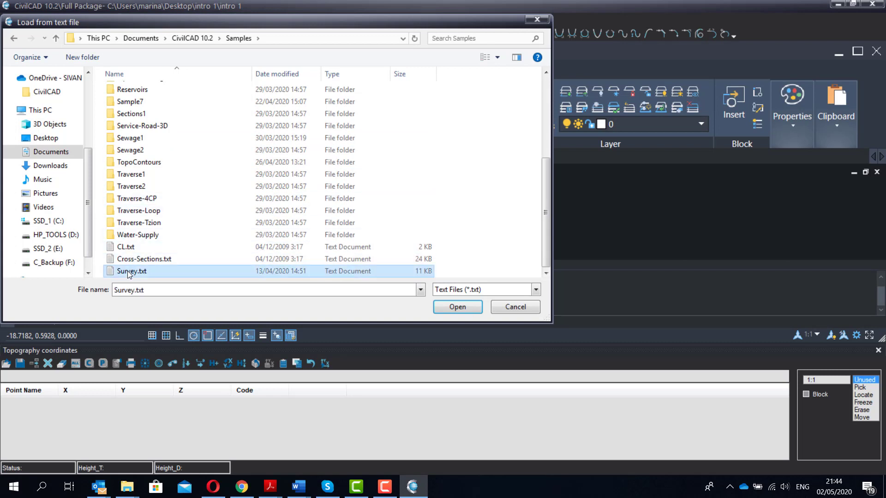
{"action": "right_click", "coordinate": [157, 269]}
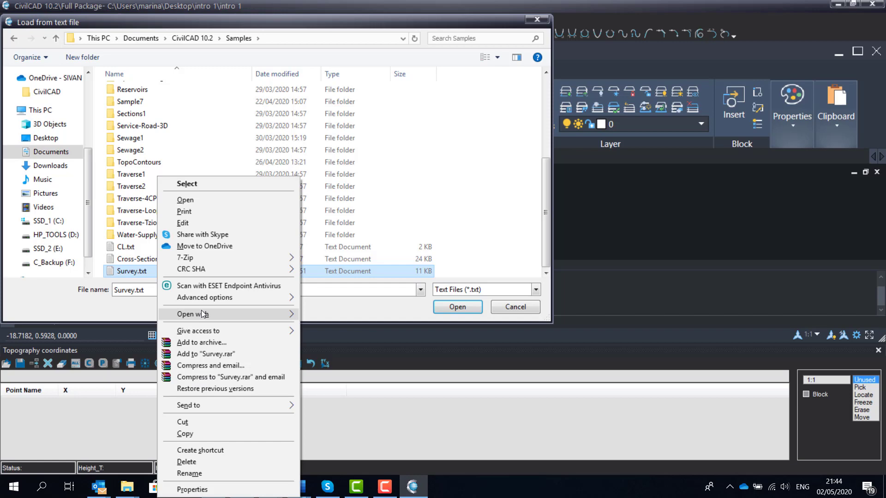
{"action": "mouse_move", "coordinate": [233, 314]}
{"action": "left_click", "coordinate": [351, 316]}
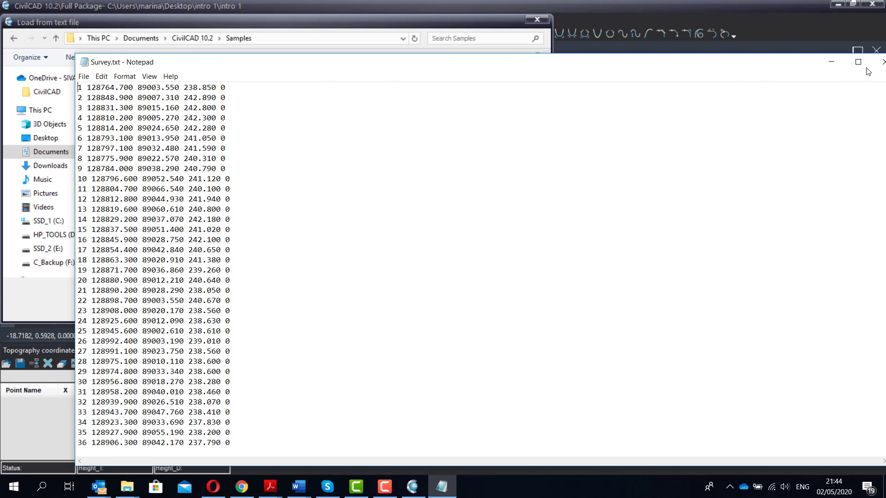
{"action": "left_click", "coordinate": [882, 62]}
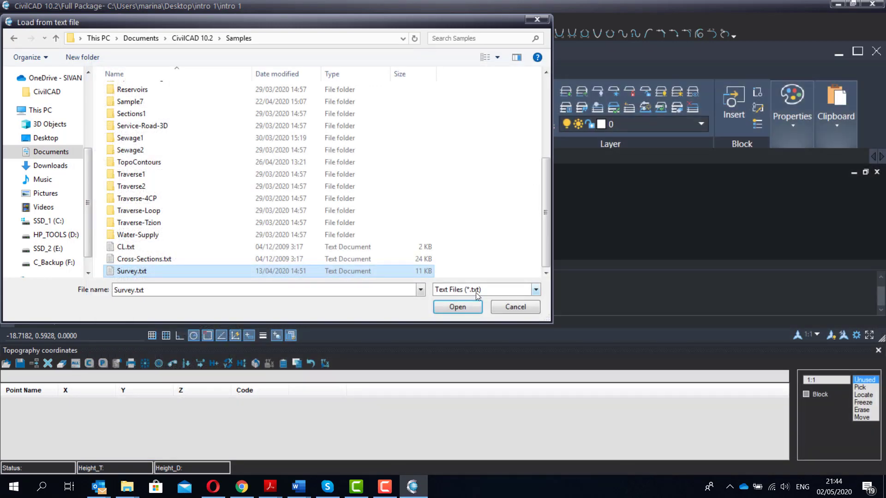
Step: Load Survey.txt's points into the coordinates table and select point 6
{"action": "left_click", "coordinate": [455, 306]}
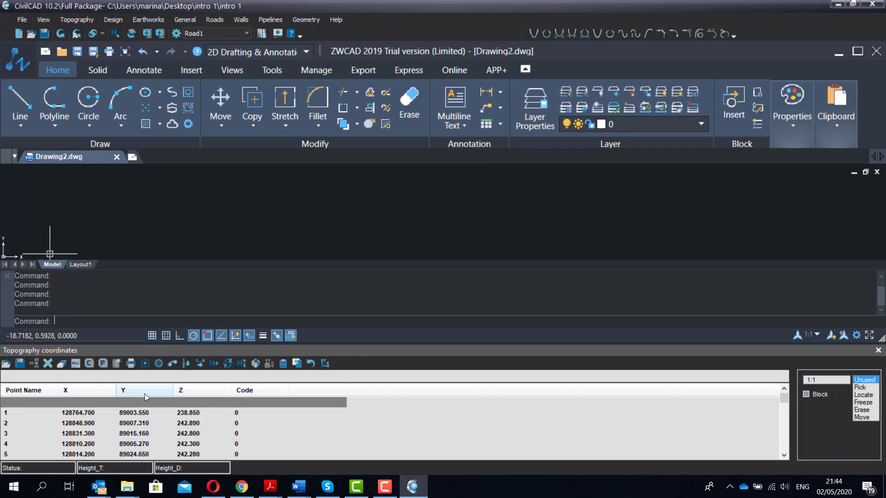
{"action": "scroll", "coordinate": [143, 411], "scroll_direction": "down", "scroll_amount": 1}
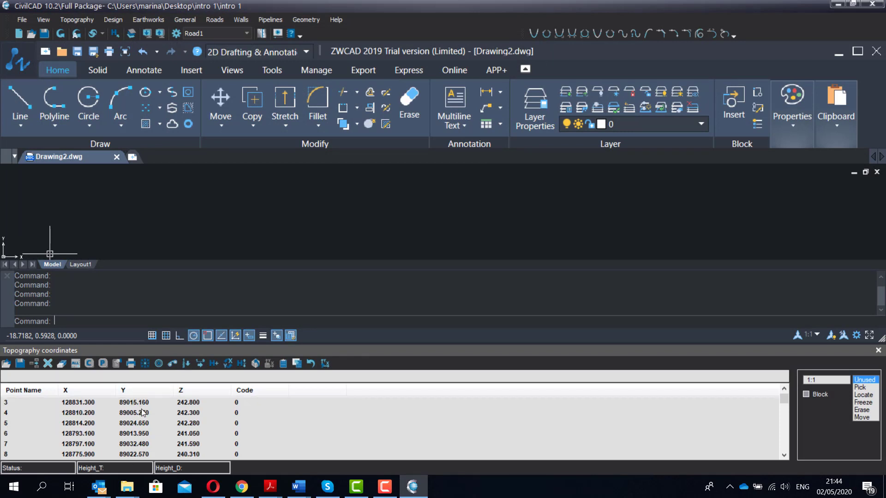
{"action": "left_click", "coordinate": [65, 434]}
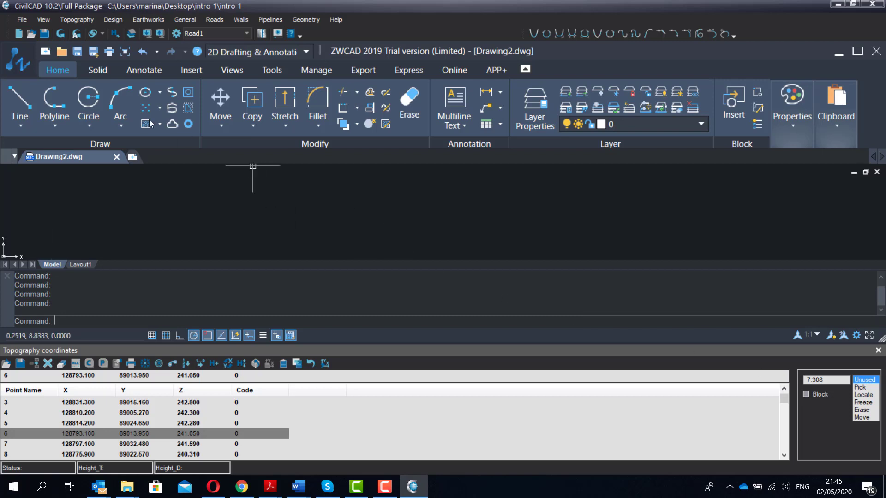
Step: Draw the loaded survey points as blocks and enlarge the drawing area to view them
{"action": "left_click", "coordinate": [61, 33]}
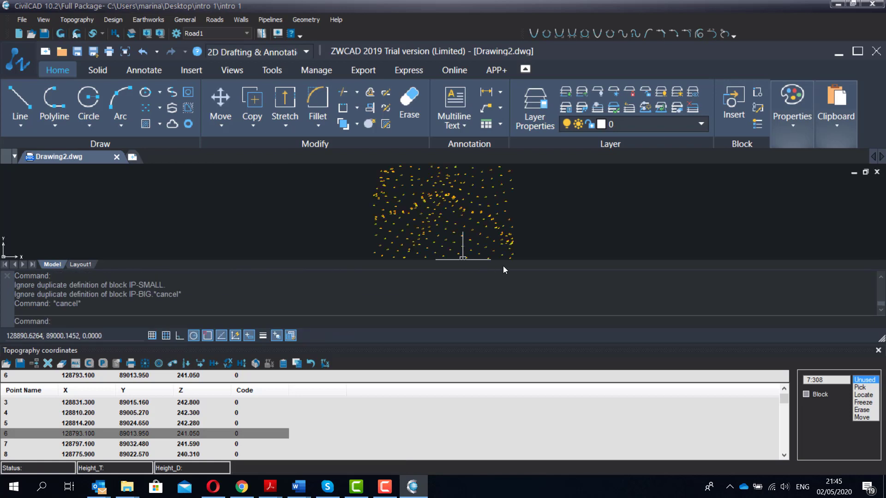
{"action": "left_click", "coordinate": [6, 277]}
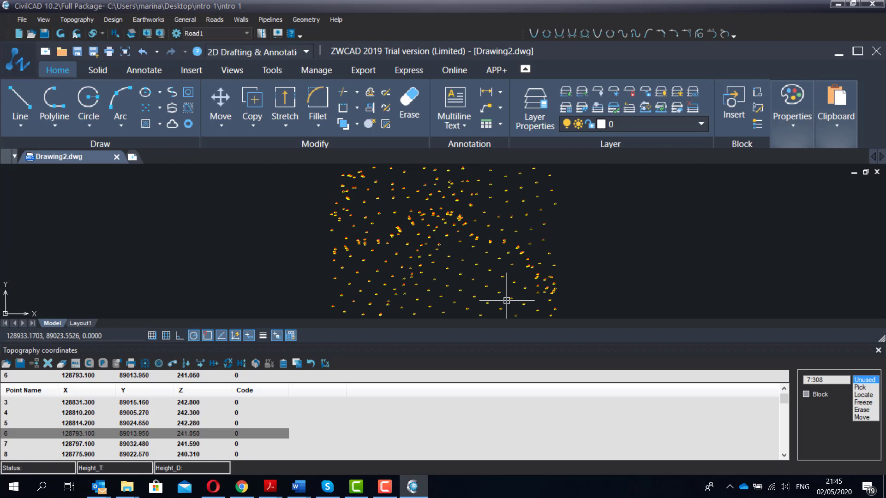
{"action": "scroll", "coordinate": [508, 302], "scroll_direction": "up", "scroll_amount": 3}
{"action": "scroll", "coordinate": [315, 253], "scroll_direction": "up", "scroll_amount": 4}
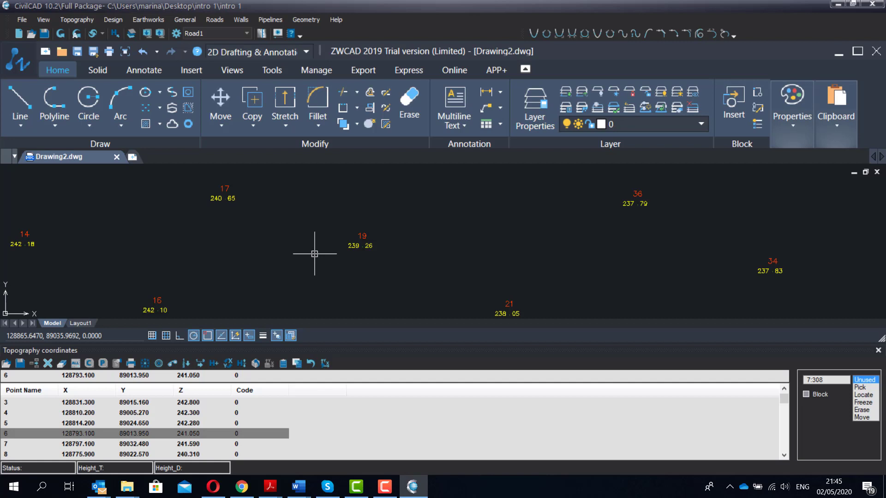
{"action": "scroll", "coordinate": [101, 430], "scroll_direction": "down", "scroll_amount": 6}
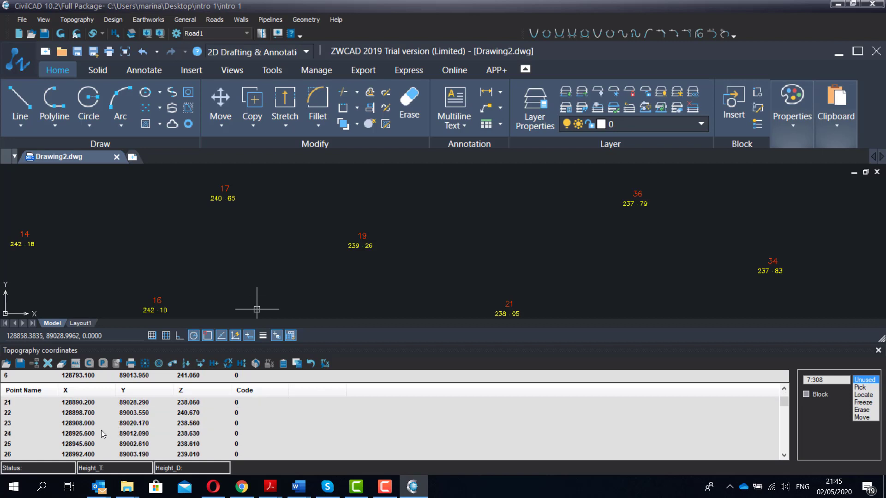
Step: Select point 25 in the coordinates table and zoom to it in the drawing
{"action": "left_click", "coordinate": [64, 444]}
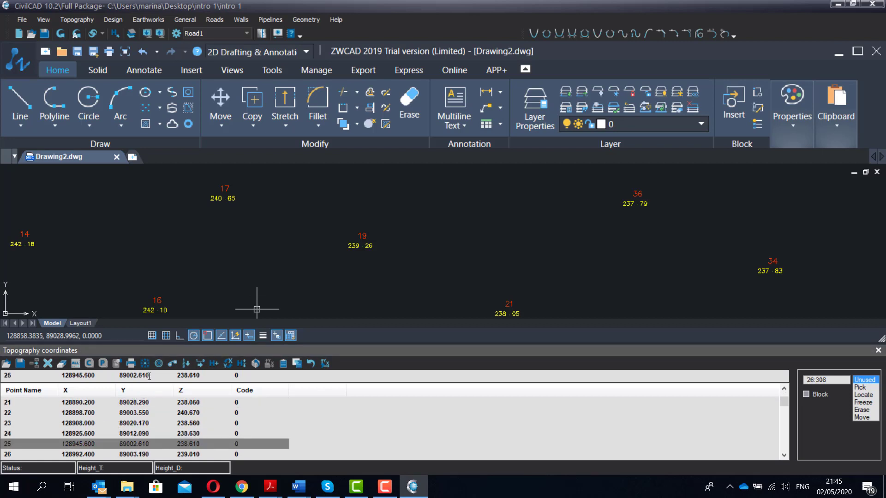
{"action": "left_click", "coordinate": [158, 363]}
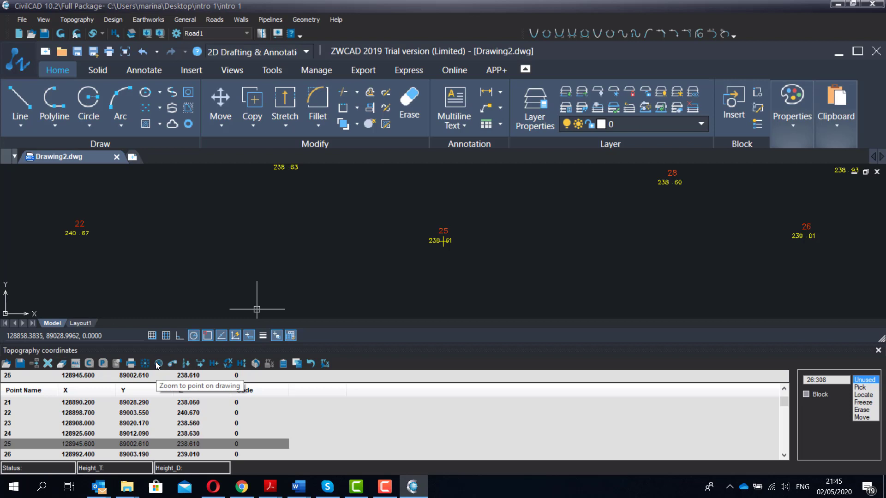
{"action": "scroll", "coordinate": [451, 236], "scroll_direction": "up", "scroll_amount": 4}
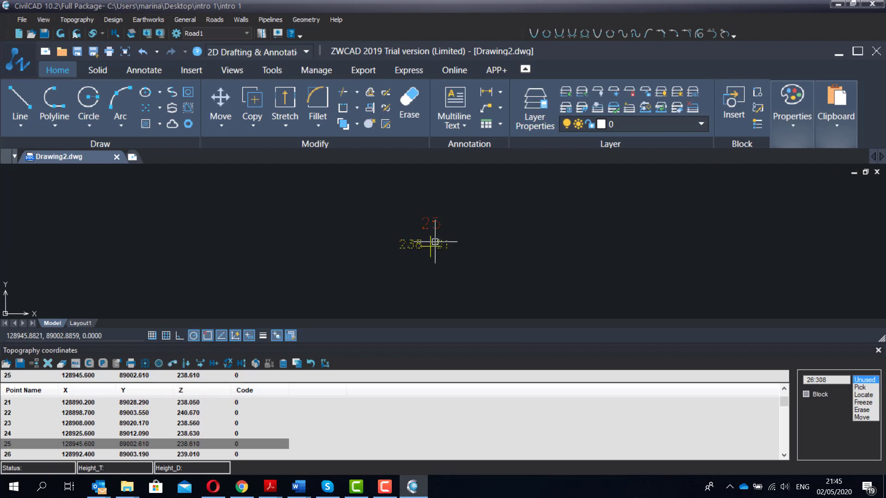
{"action": "left_click", "coordinate": [435, 241]}
{"action": "type", "text": "li"}
{"action": "key", "text": "Return"}
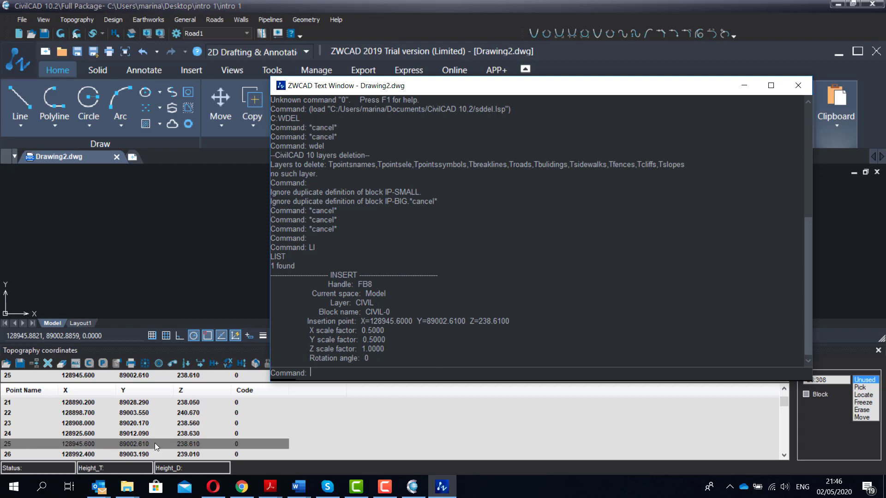
{"action": "left_click", "coordinate": [797, 85]}
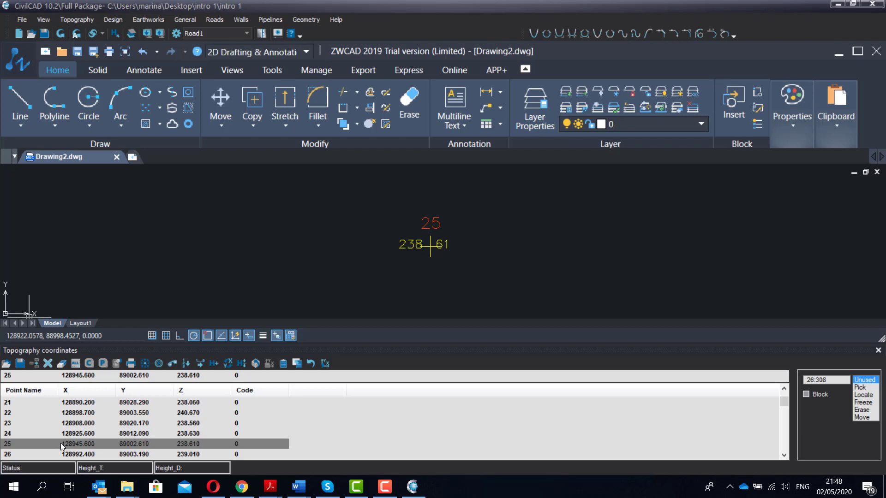
{"action": "left_click", "coordinate": [64, 424]}
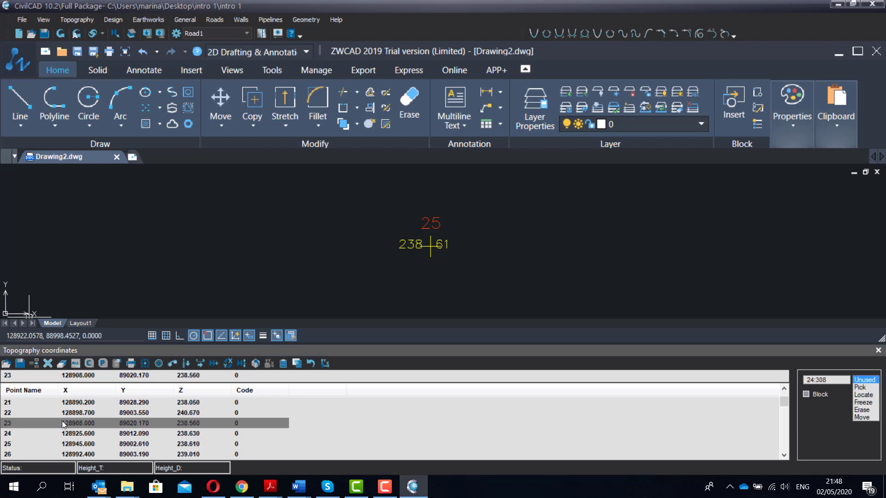
{"action": "left_click", "coordinate": [64, 444], "text": "shift"}
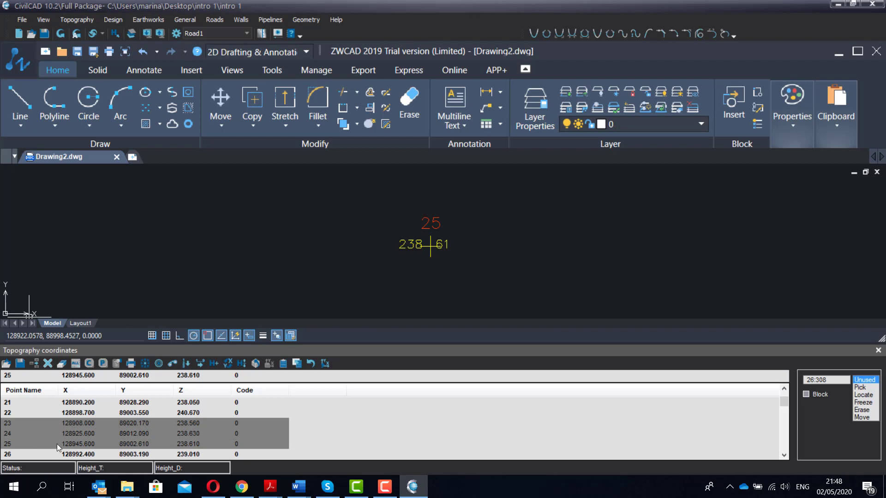
{"action": "left_click", "coordinate": [806, 394]}
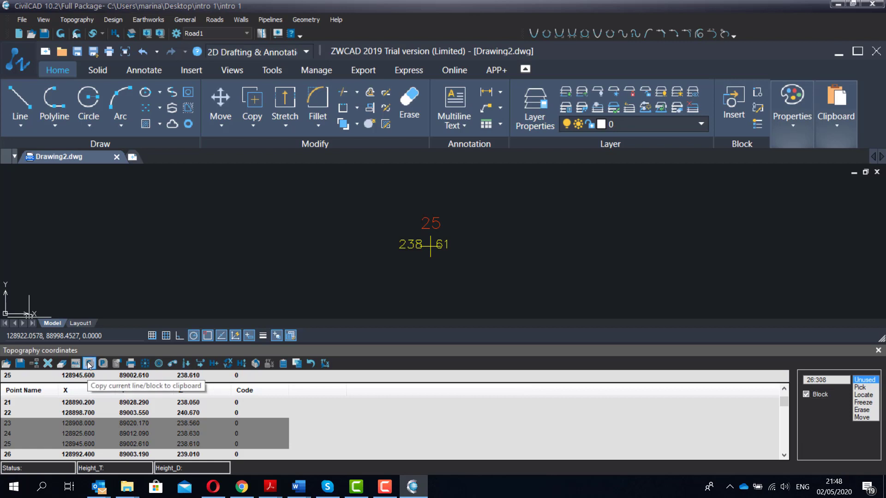
{"action": "left_click", "coordinate": [101, 365]}
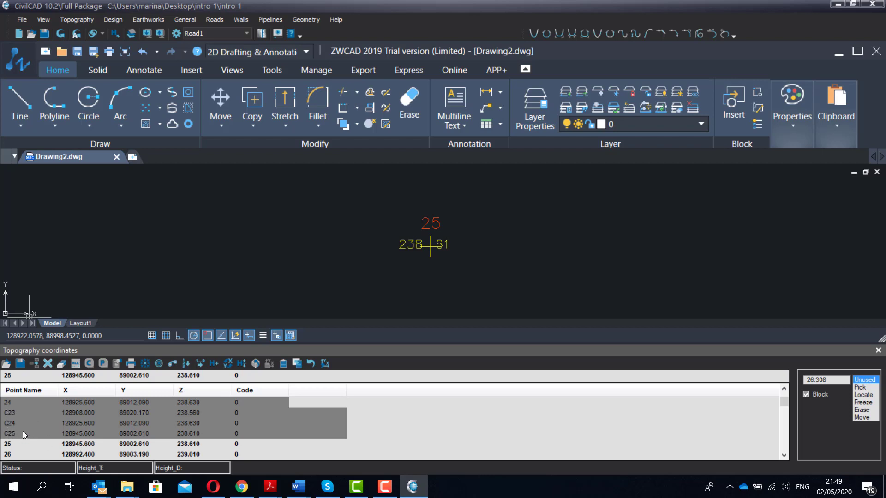
{"action": "left_click", "coordinate": [806, 395]}
{"action": "left_click", "coordinate": [25, 413]}
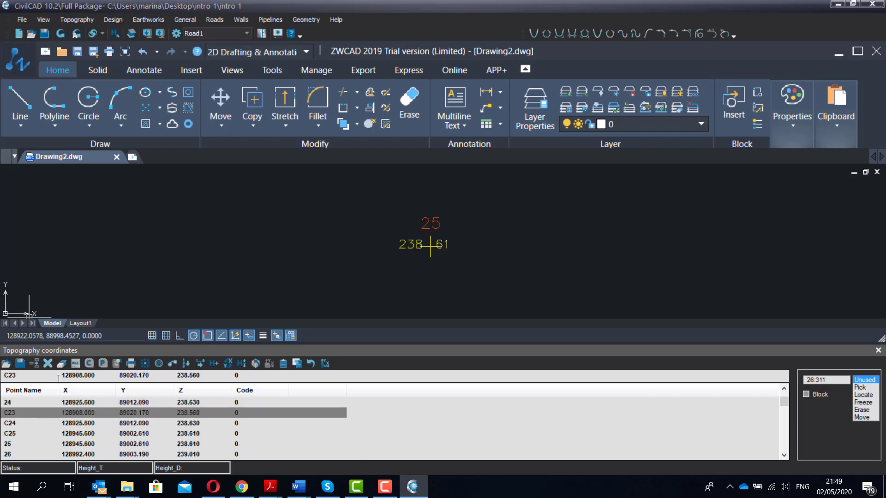
{"action": "left_click", "coordinate": [61, 364]}
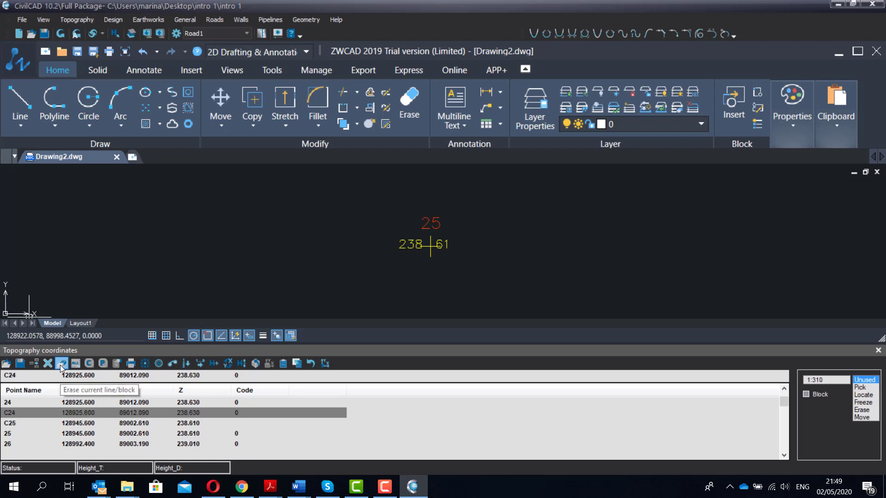
{"action": "left_click", "coordinate": [62, 364]}
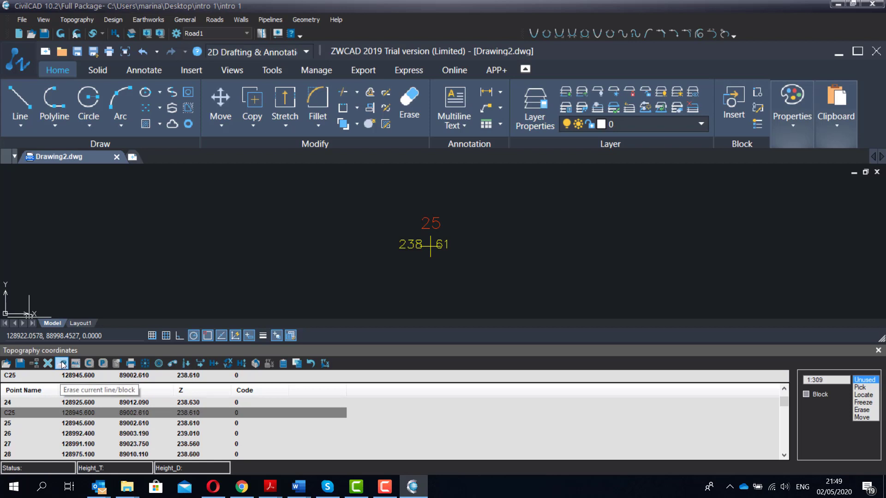
{"action": "left_click", "coordinate": [62, 364]}
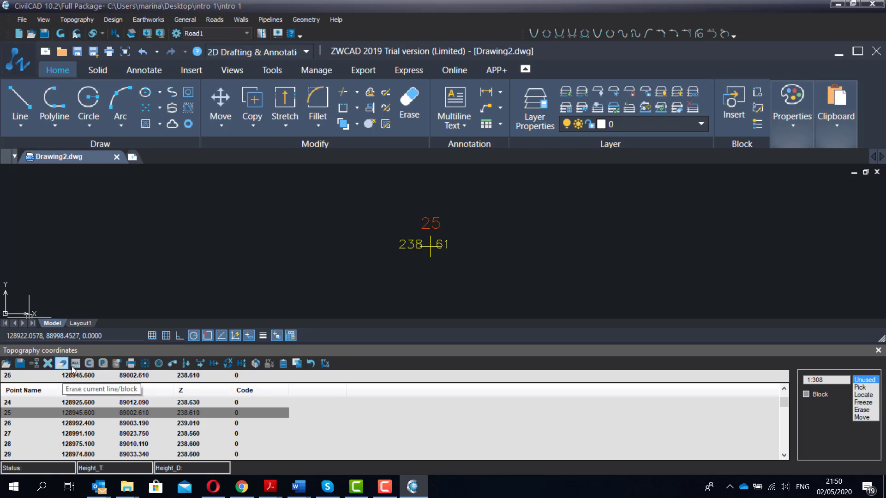
Step: In the coordinates options, keep Block mode and change Scale 1: from 250 to 500
{"action": "left_click", "coordinate": [117, 364]}
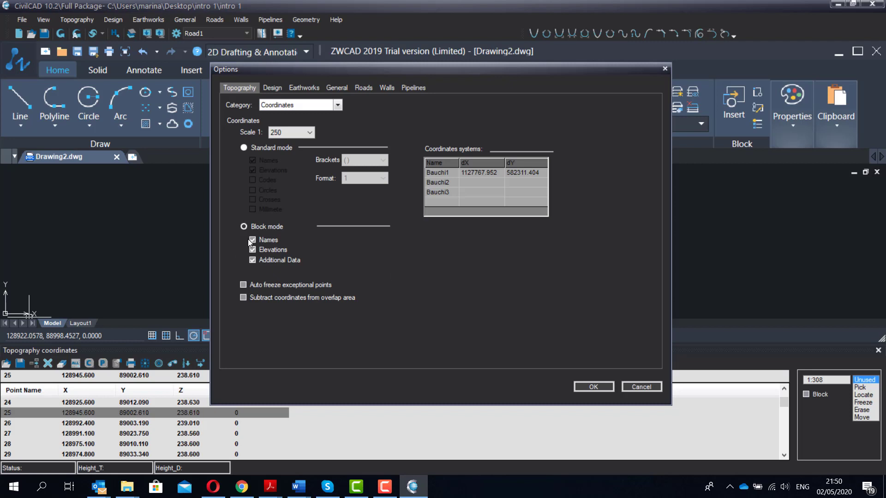
{"action": "left_click", "coordinate": [244, 148]}
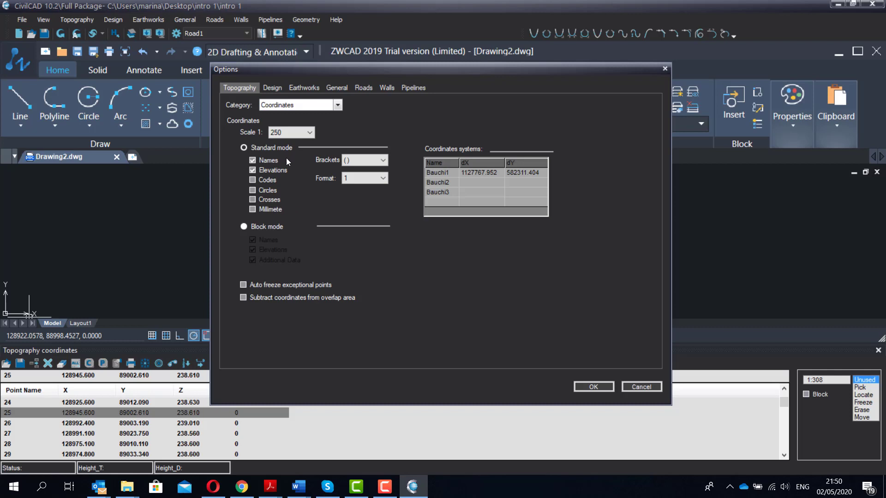
{"action": "left_click", "coordinate": [244, 227]}
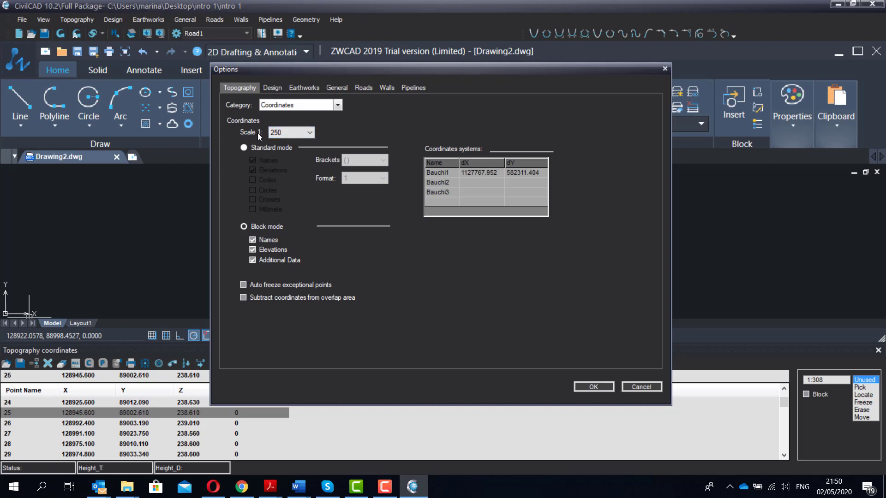
{"action": "left_click", "coordinate": [306, 133]}
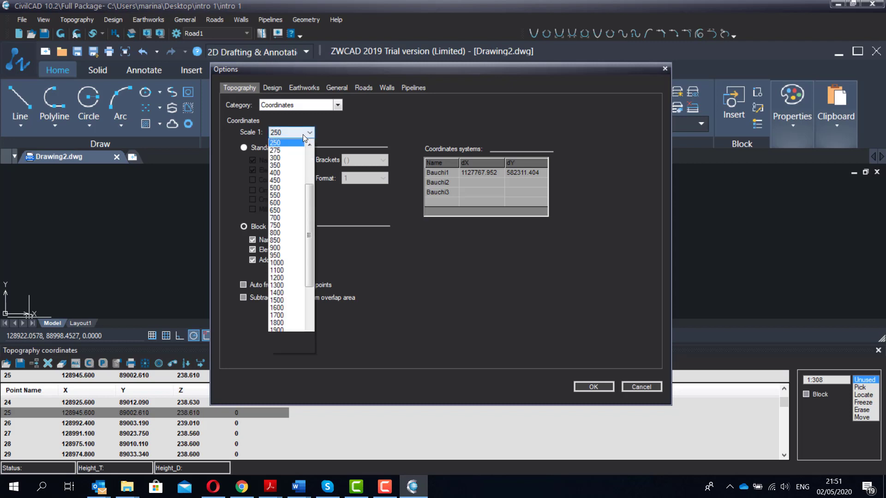
{"action": "left_click", "coordinate": [286, 187]}
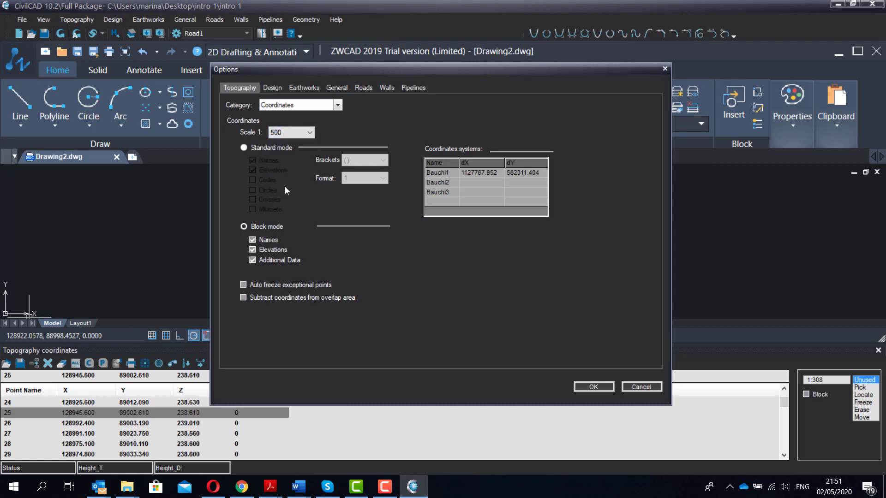
{"action": "left_click", "coordinate": [594, 387]}
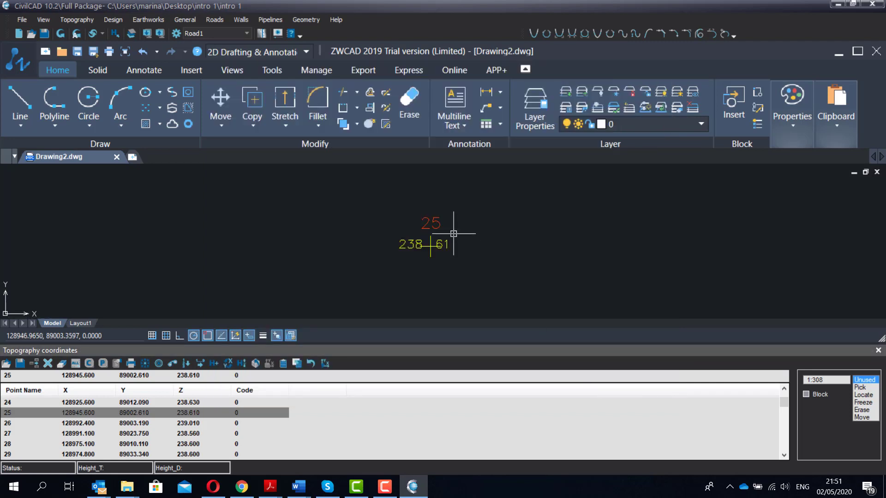
Step: Zoom out and regenerate all point blocks at 1:500 with number and elevation labels
{"action": "scroll", "coordinate": [453, 234], "scroll_direction": "down", "scroll_amount": 8}
{"action": "scroll", "coordinate": [454, 234], "scroll_direction": "down", "scroll_amount": 2}
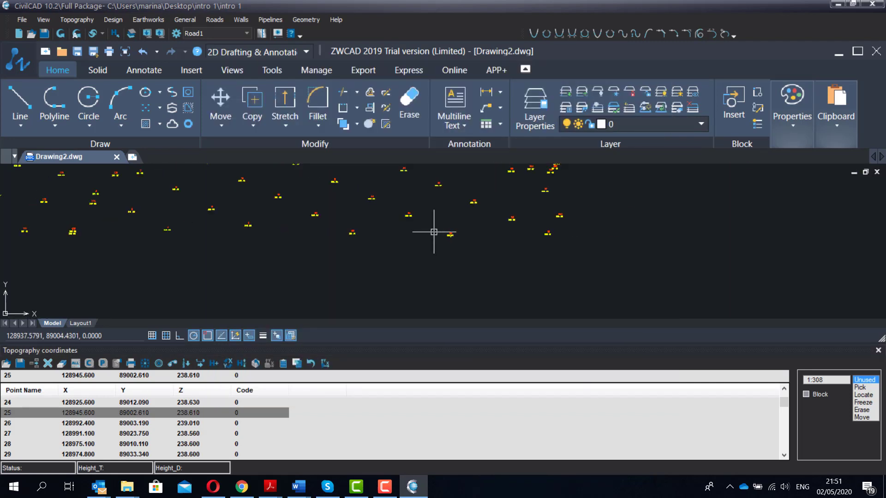
{"action": "scroll", "coordinate": [419, 243], "scroll_direction": "down", "scroll_amount": 4}
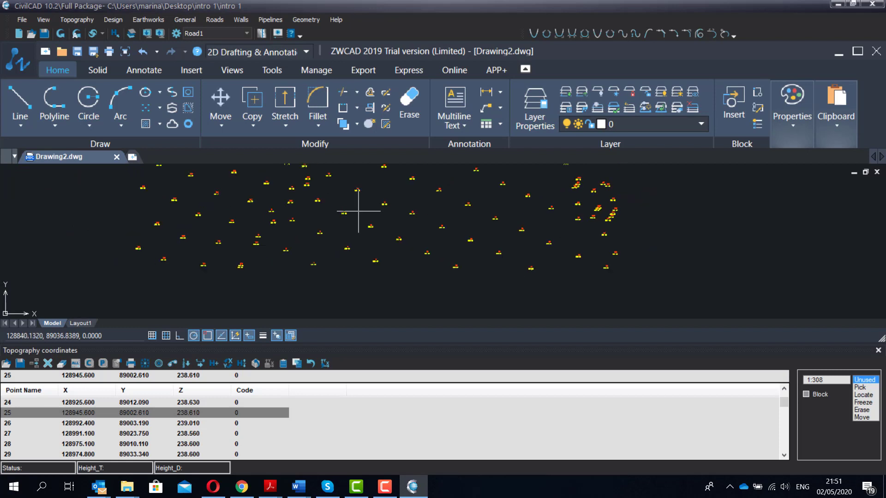
{"action": "left_click", "coordinate": [62, 35]}
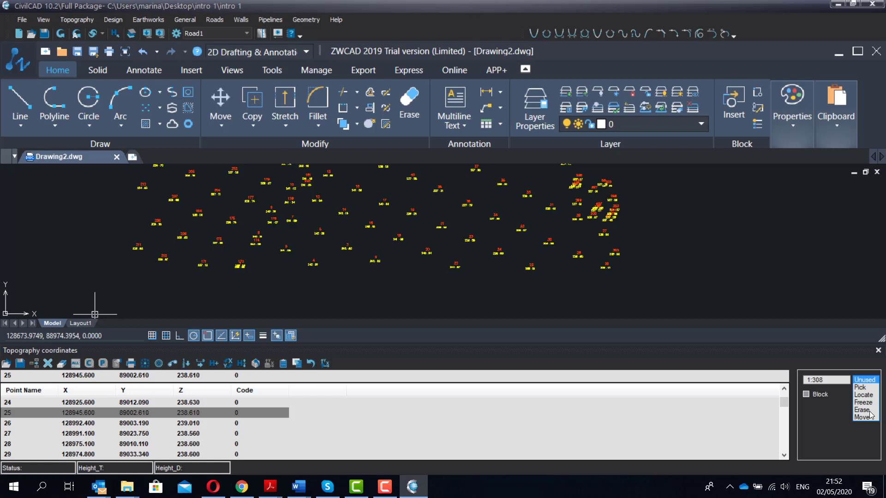
Step: Use Pick mode to place point 1005 between points 14 and 19 at X 128857.712, Y 89035.853
{"action": "left_click", "coordinate": [860, 387]}
{"action": "scroll", "coordinate": [368, 212], "scroll_direction": "up", "scroll_amount": 5}
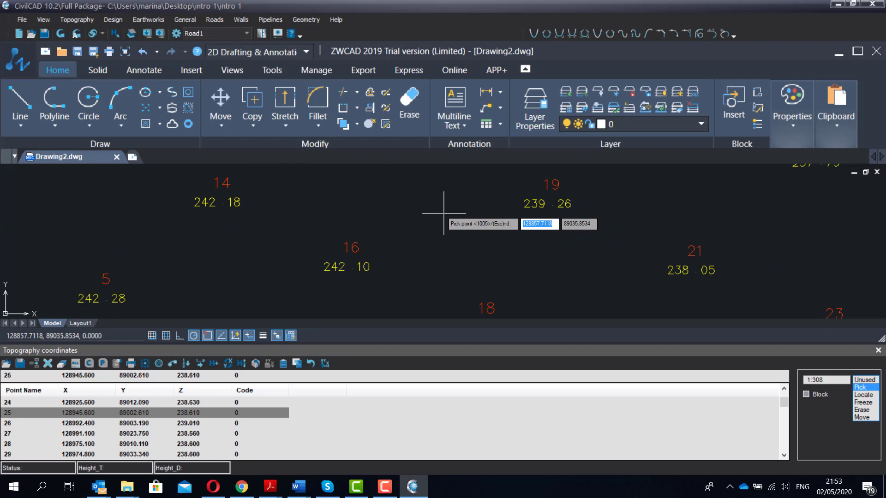
{"action": "left_click", "coordinate": [444, 213]}
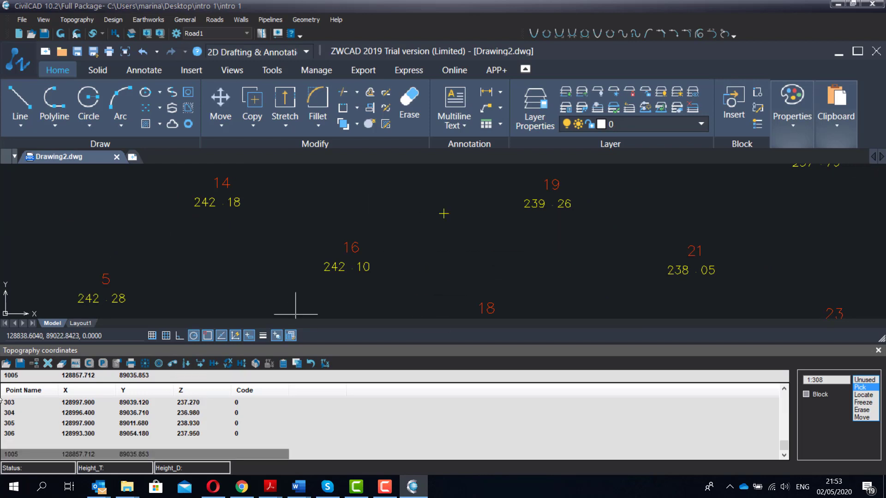